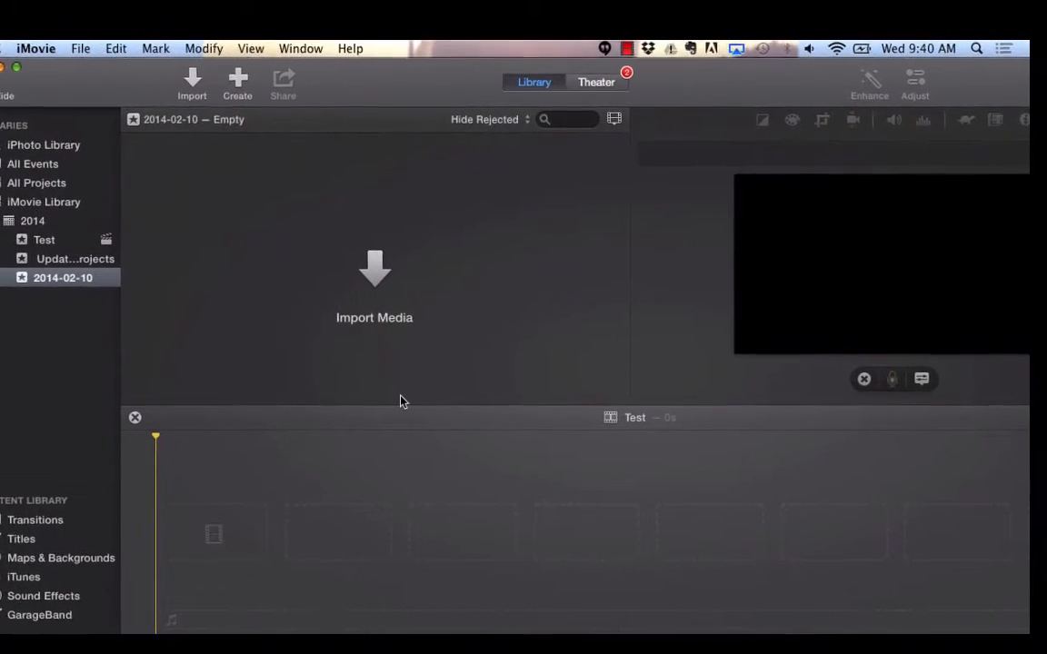
- Uncover the desktop, look at the images in the Star Wars Project folder, and close it again
mouse_move(785, 277)
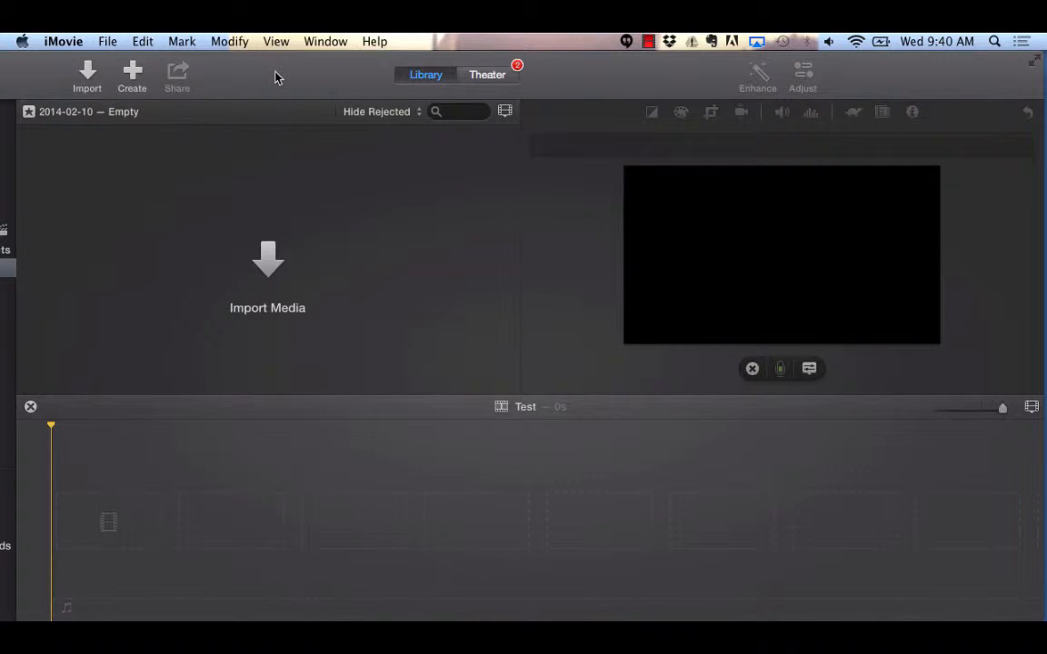
drag(275, 77, 406, 52)
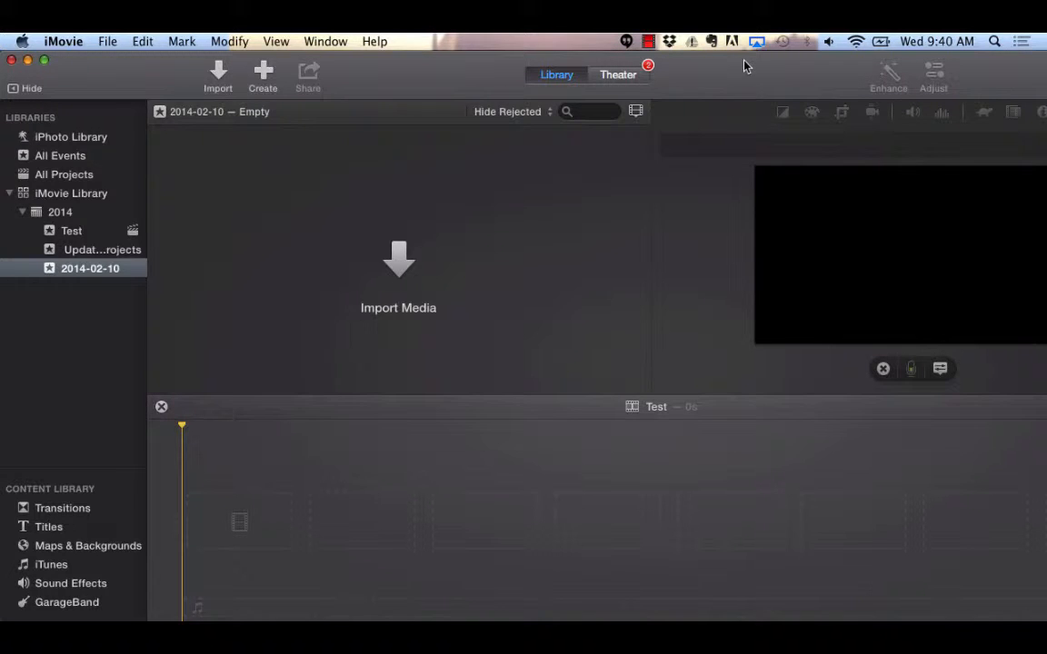
drag(743, 66, 475, 36)
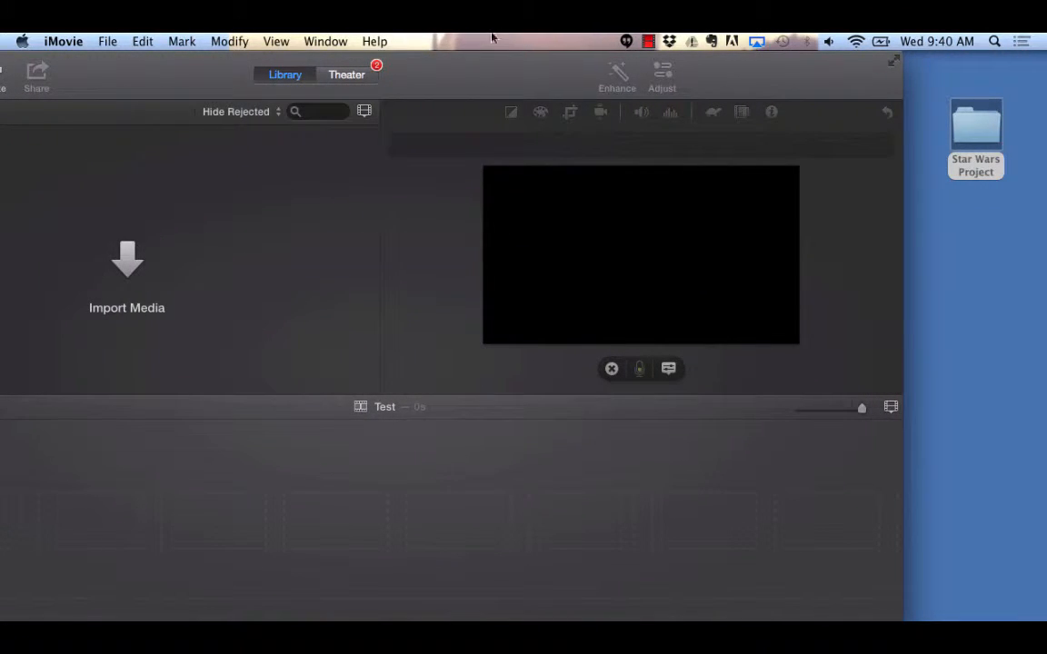
click(977, 138)
double_click(977, 138)
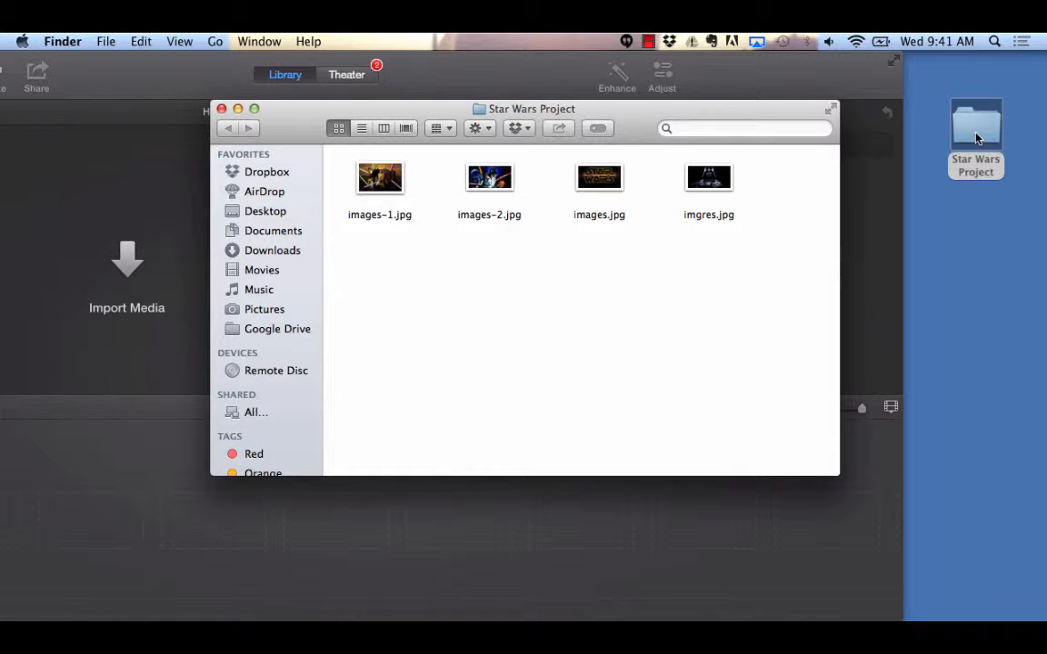
click(221, 109)
click(215, 78)
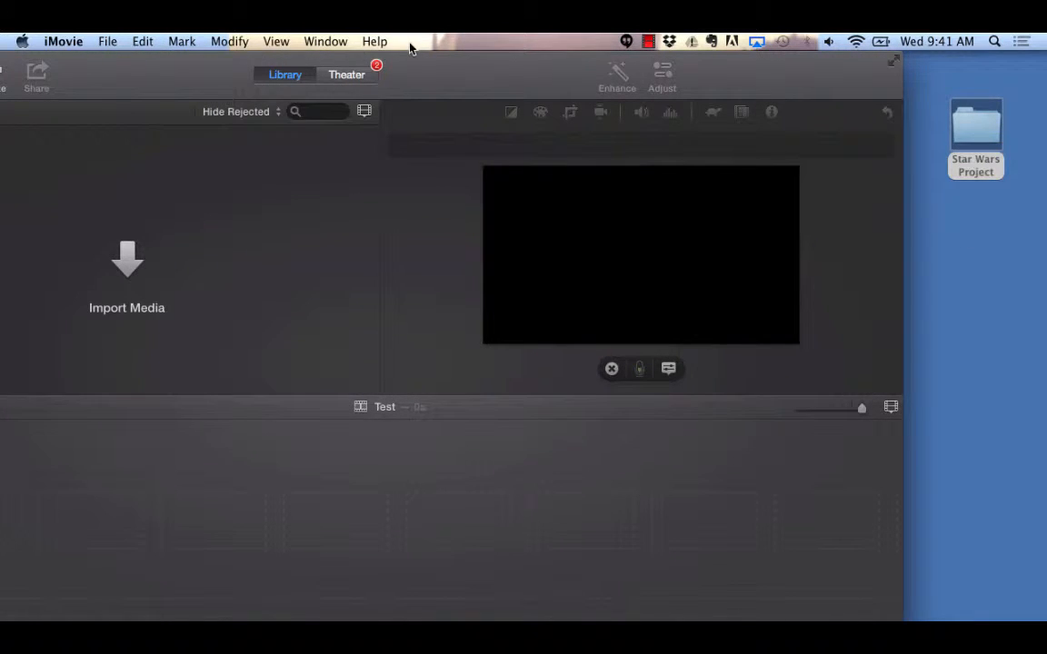
drag(434, 75, 576, 53)
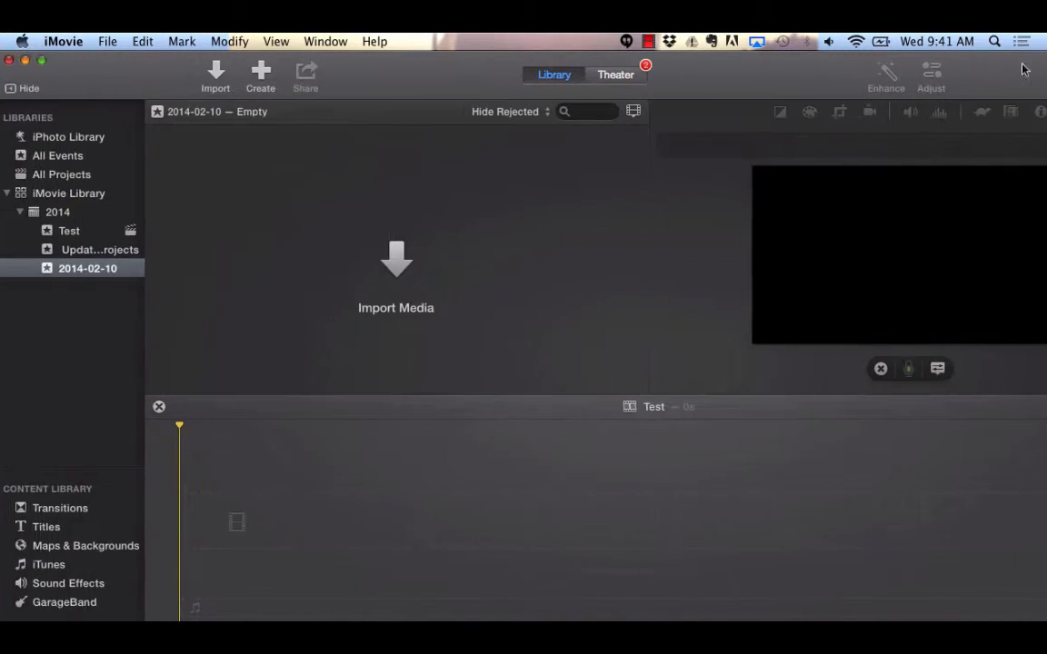
drag(905, 51, 1023, 69)
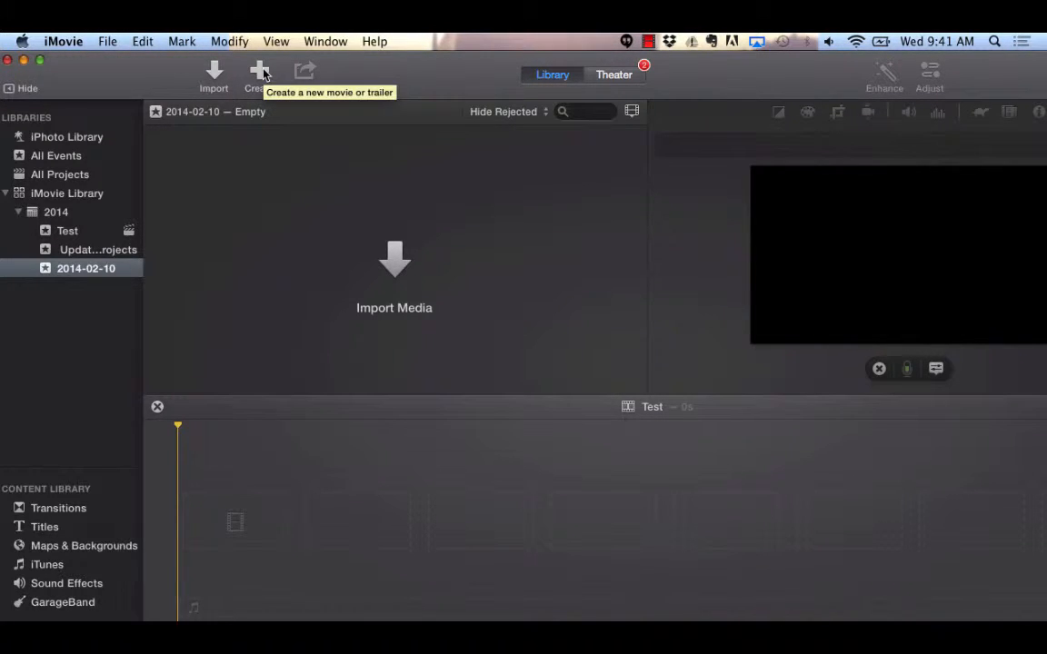
- Create a new movie with No Theme, named Star Wars, in the 2014-02-10 event
click(108, 42)
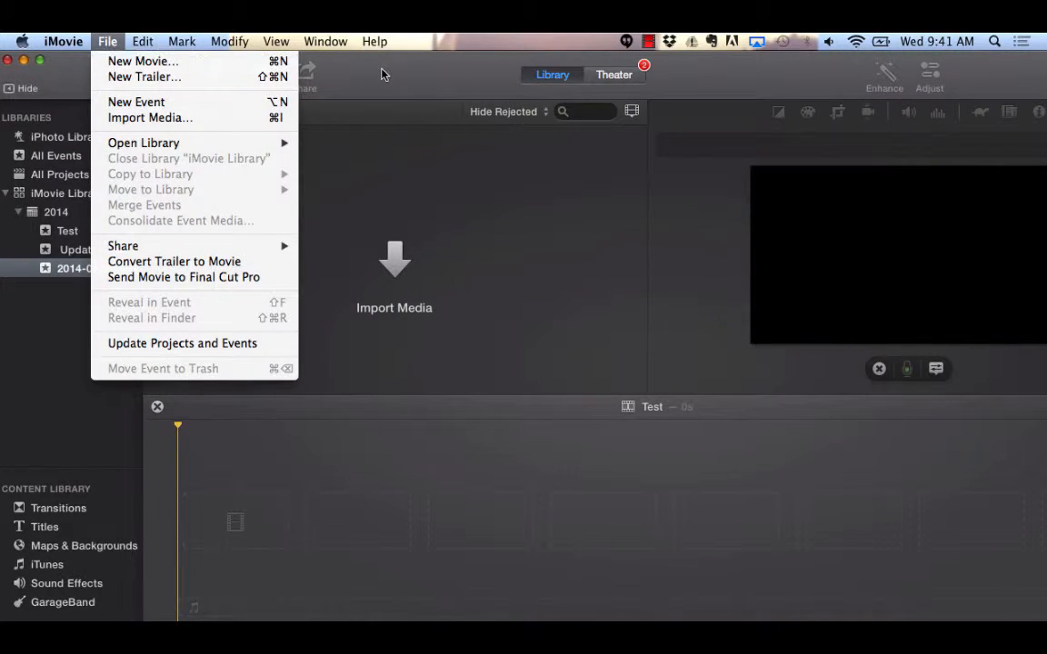
click(343, 61)
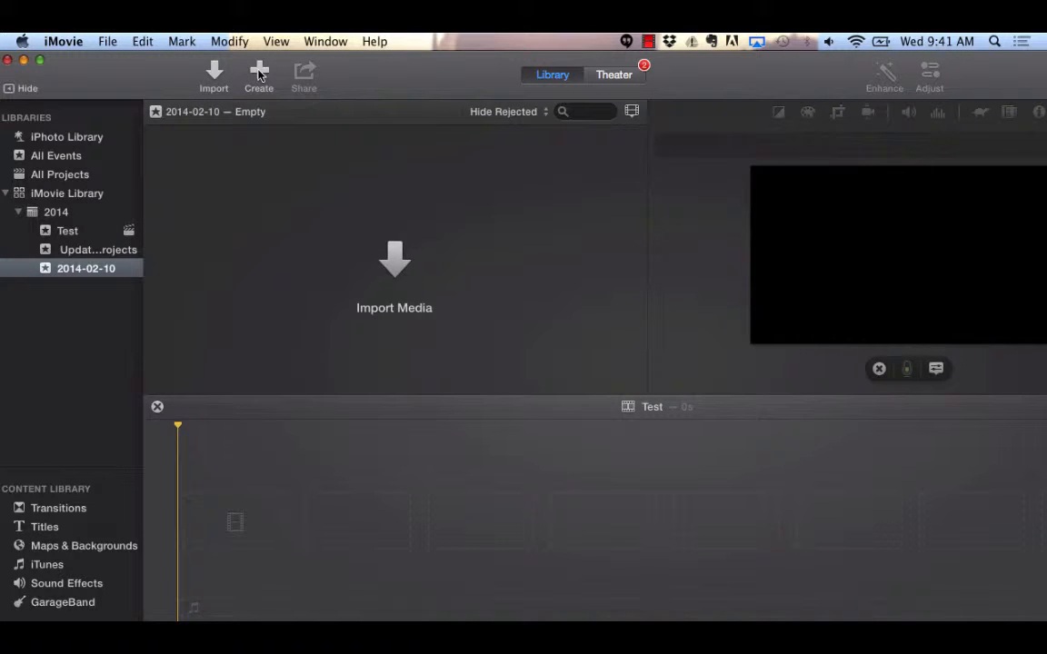
click(259, 74)
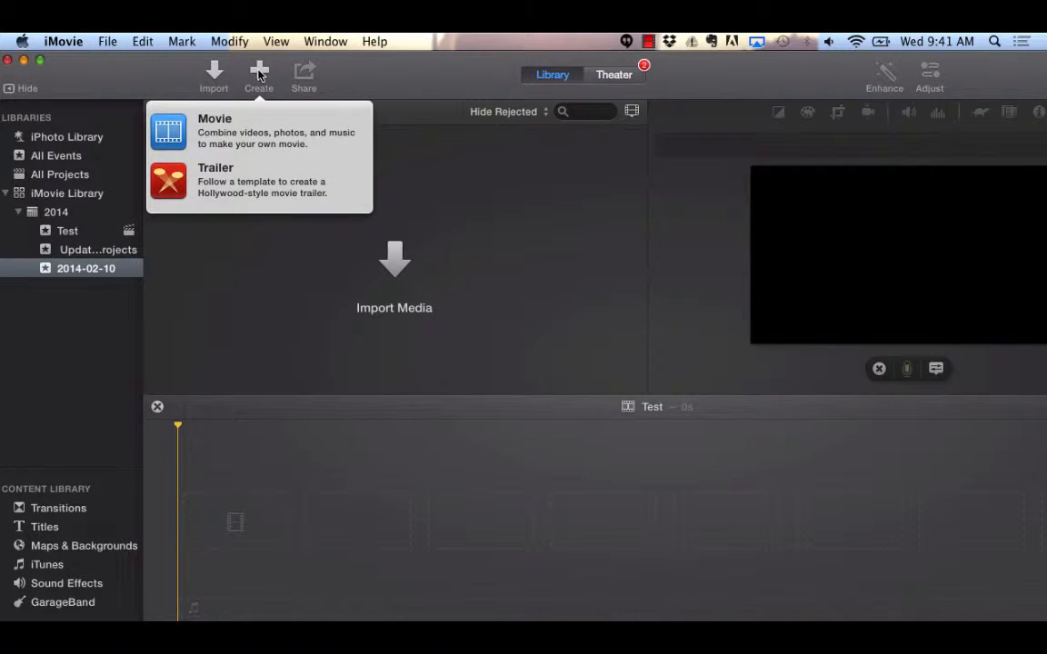
click(250, 145)
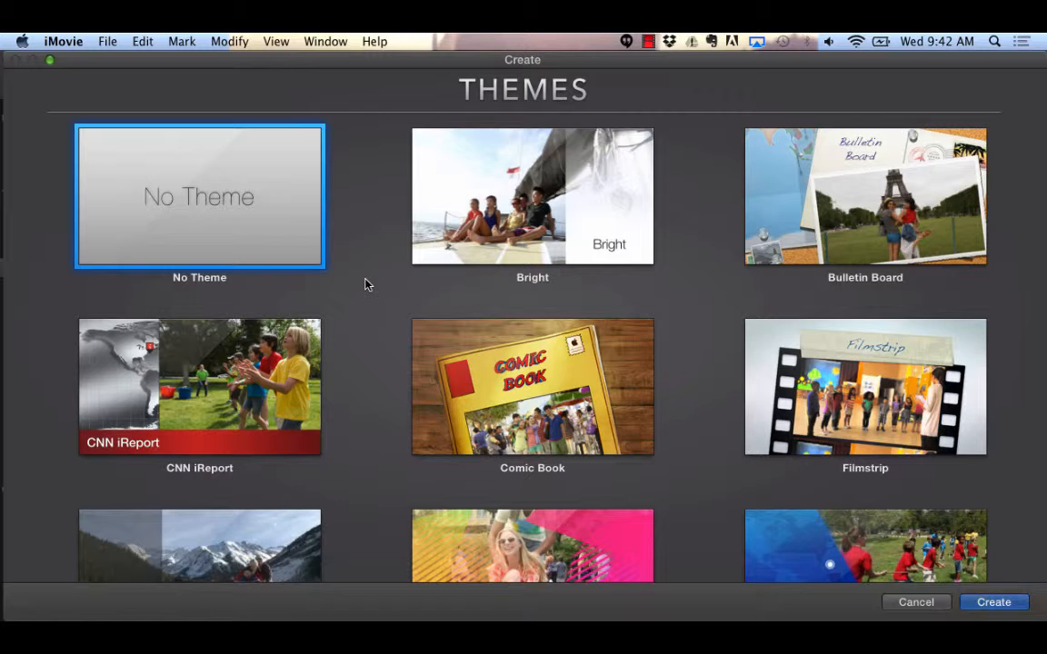
double_click(218, 208)
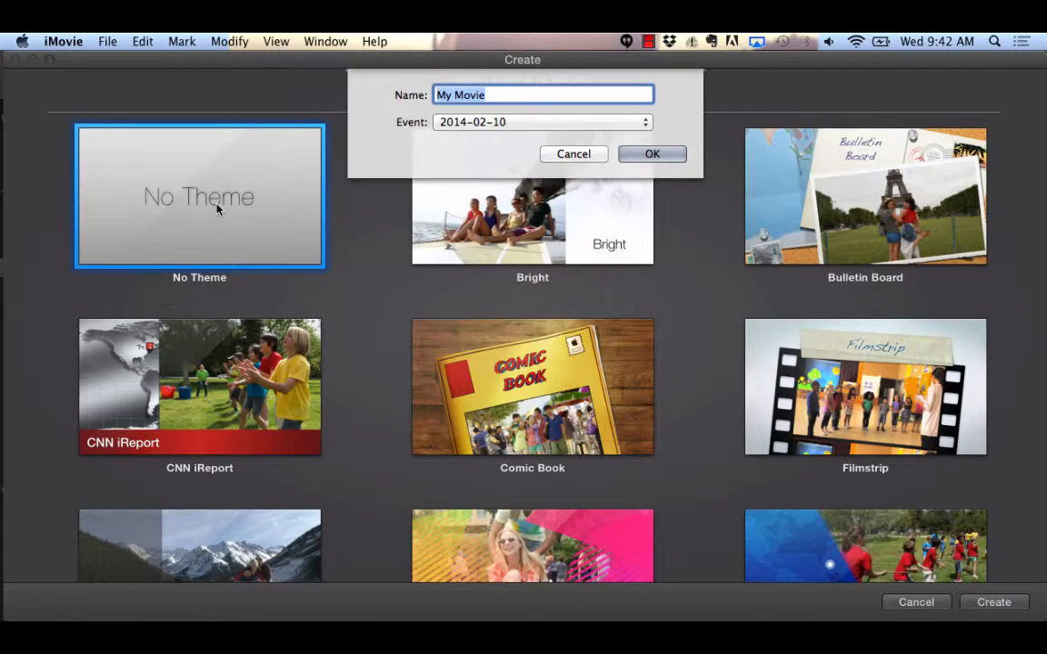
text(St)
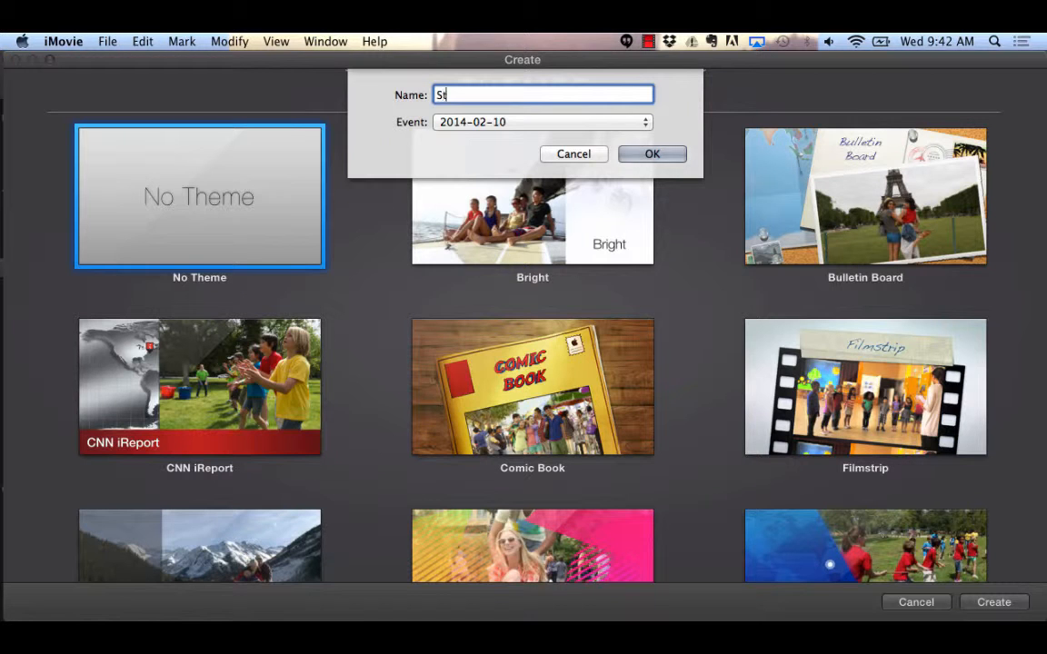
text(ar Wars)
click(668, 154)
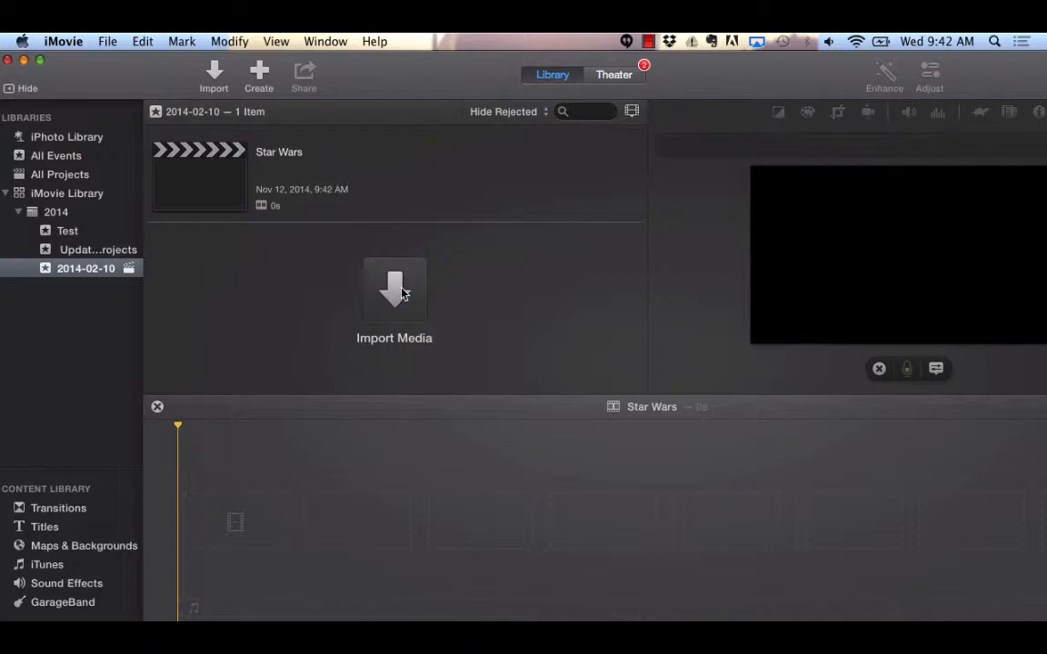
- Open the Star Wars Project folder from the desktop and place its window clear of the movie timeline
drag(715, 79, 526, 58)
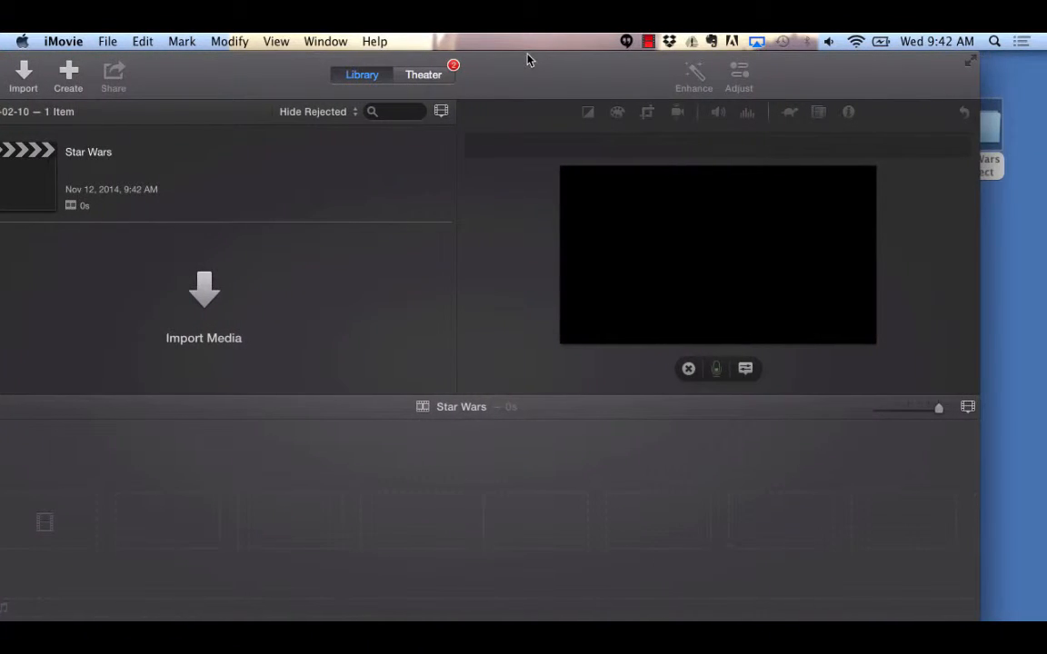
click(986, 141)
double_click(986, 141)
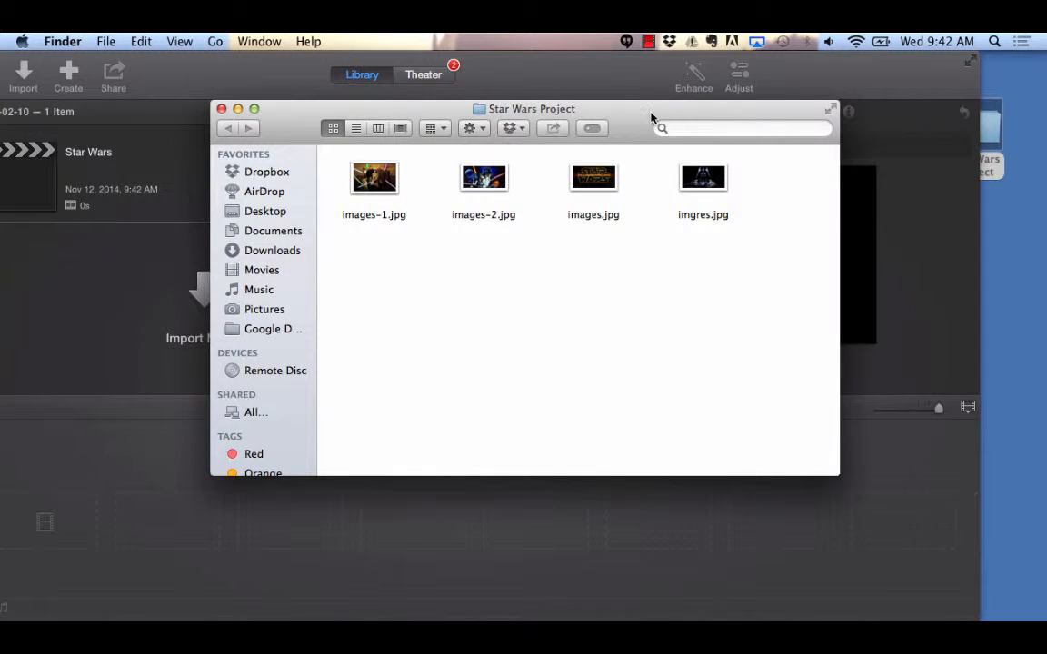
drag(651, 116, 862, 67)
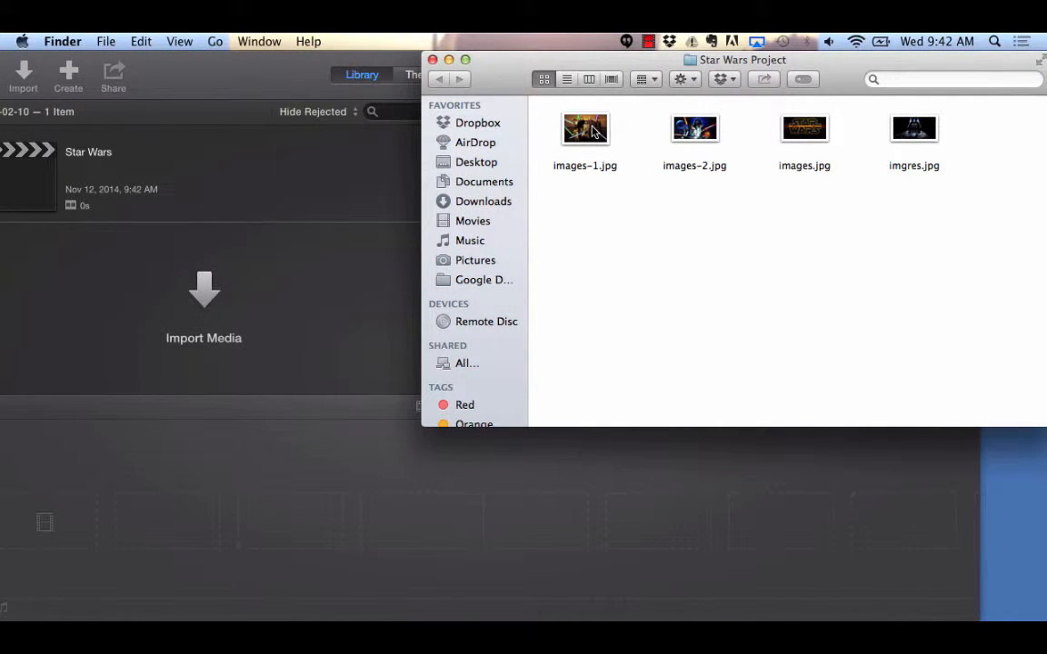
- Add images-1.jpg, images-2.jpg, images.jpg and imgres.jpg from the folder to the Star Wars timeline in that order
drag(592, 131, 22, 516)
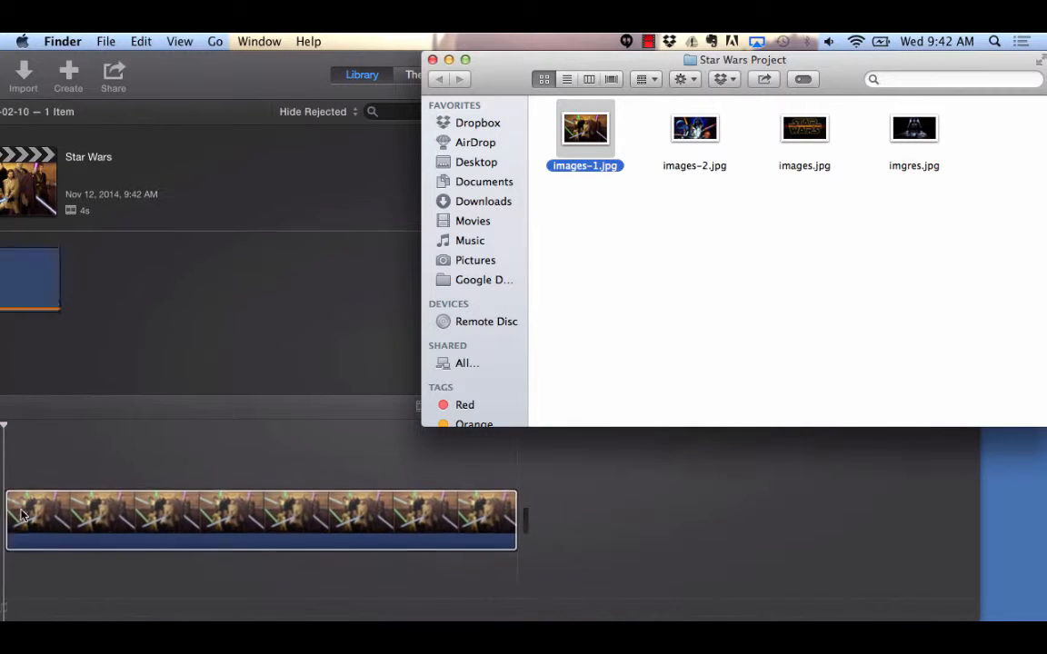
drag(692, 132, 636, 468)
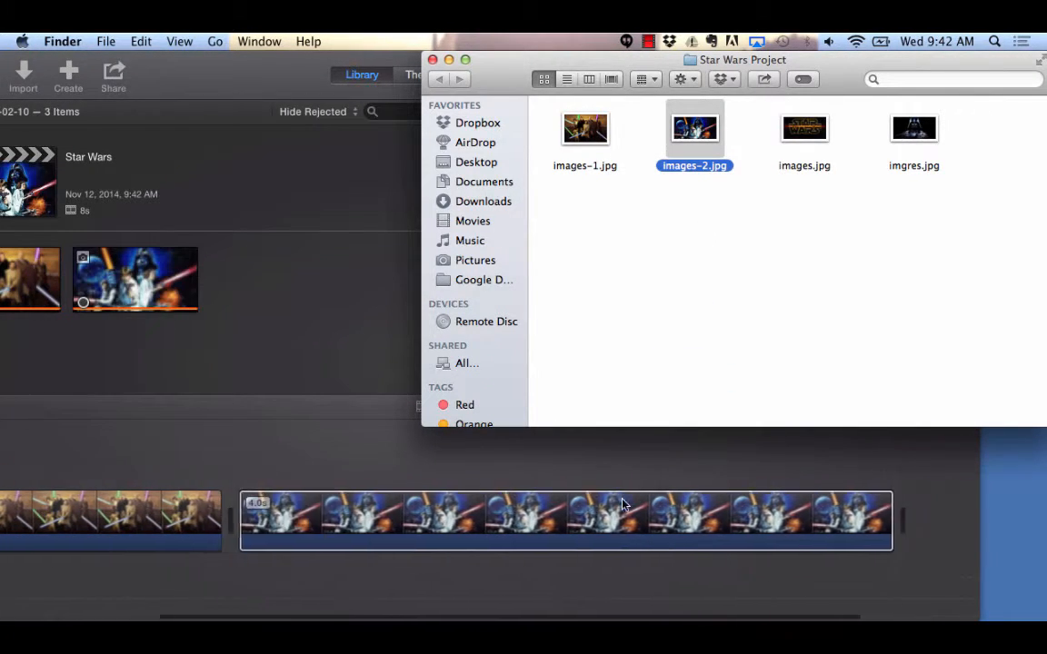
drag(804, 132, 785, 523)
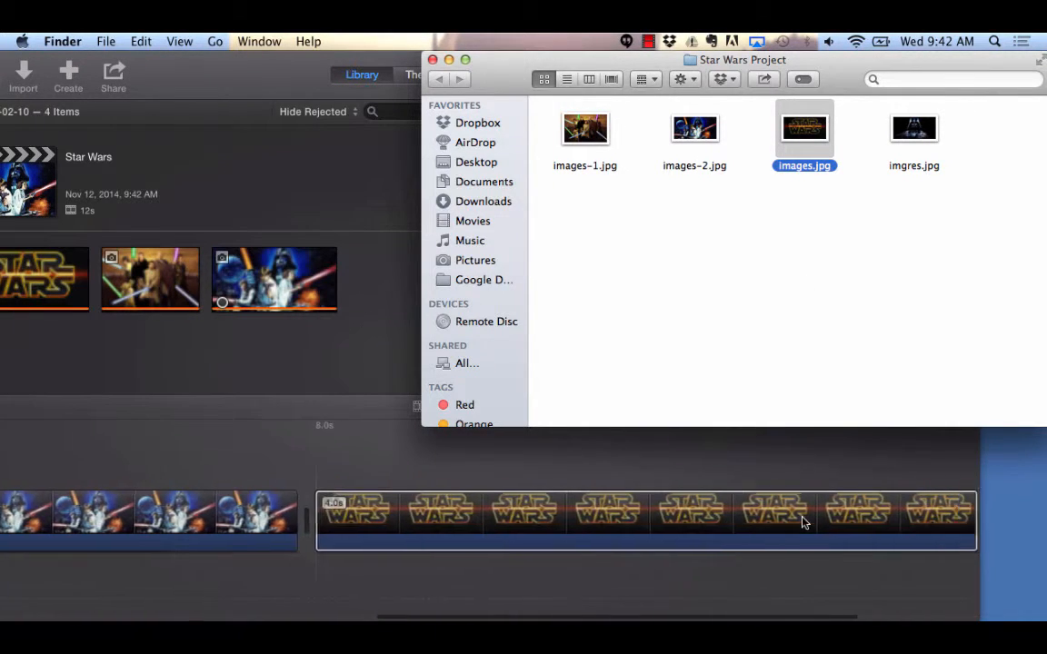
drag(913, 132, 773, 548)
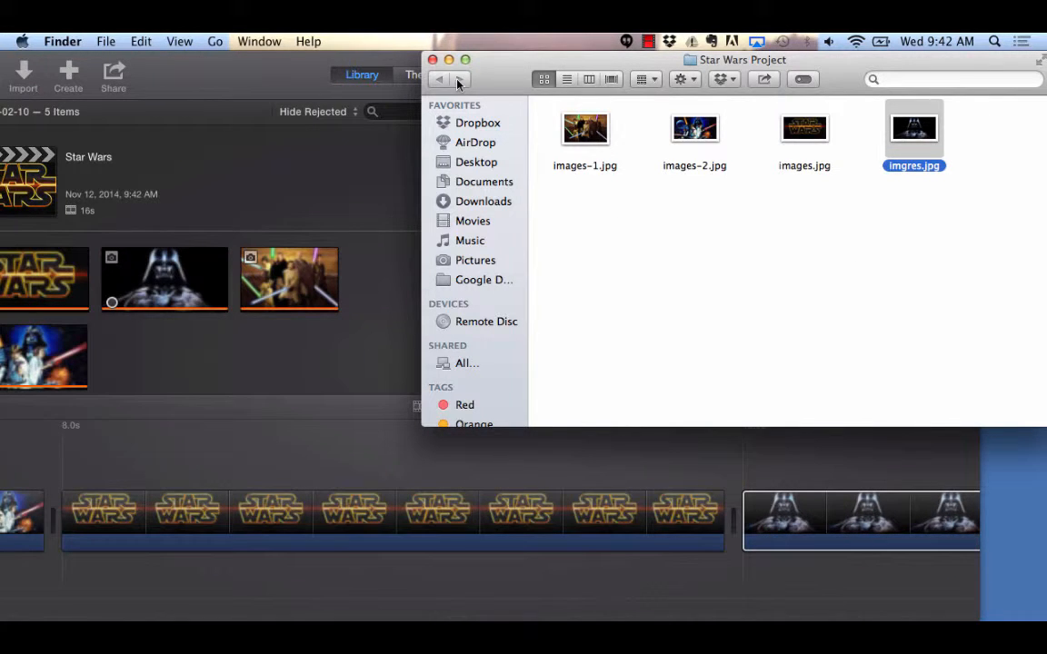
- Close the Star Wars Project folder and move the movie editor window back so its library list is in view
click(433, 59)
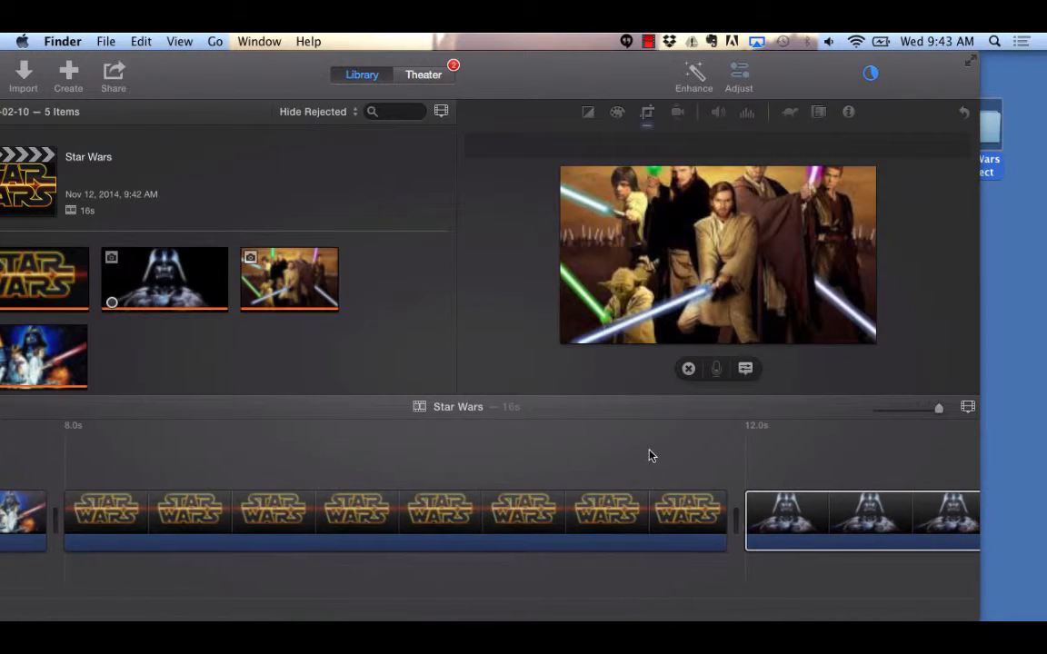
scroll(649, 455, left, 10)
click(644, 119)
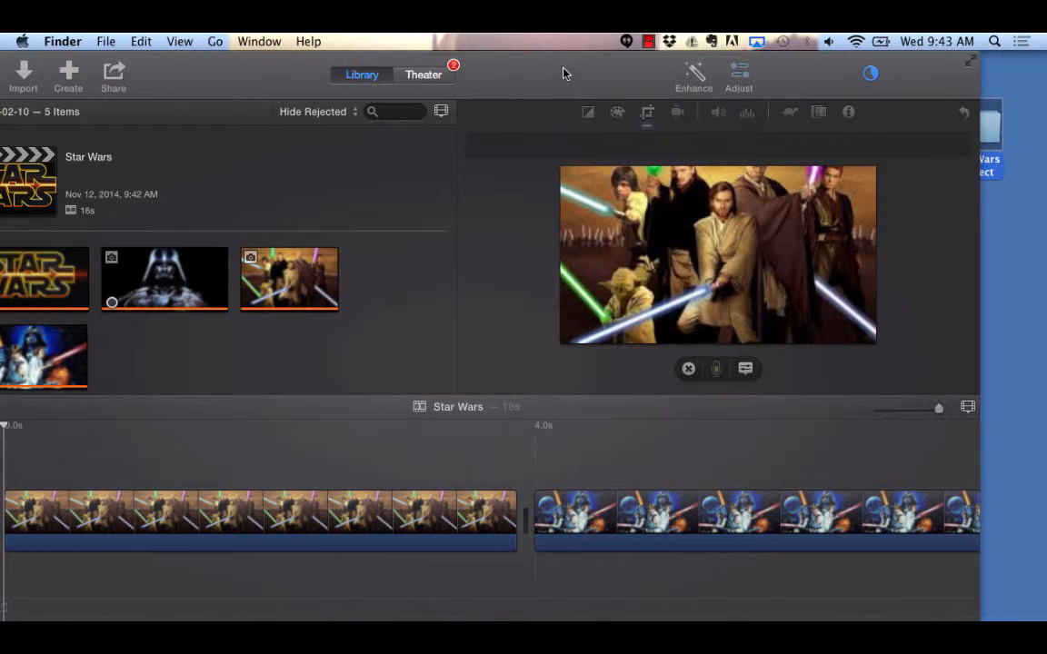
drag(574, 70, 769, 38)
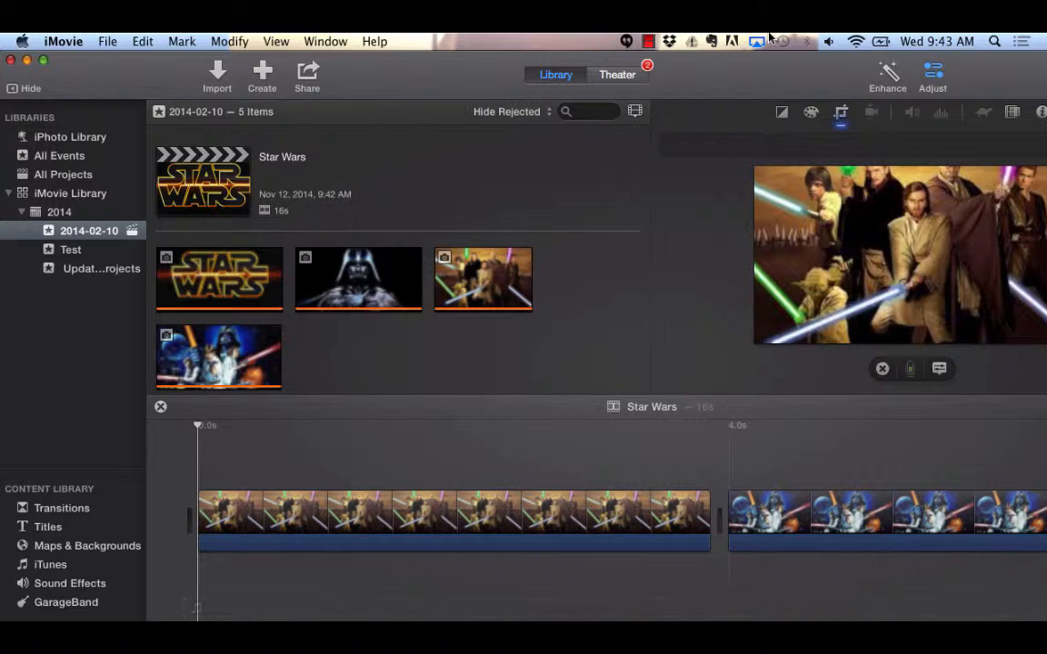
key(space)
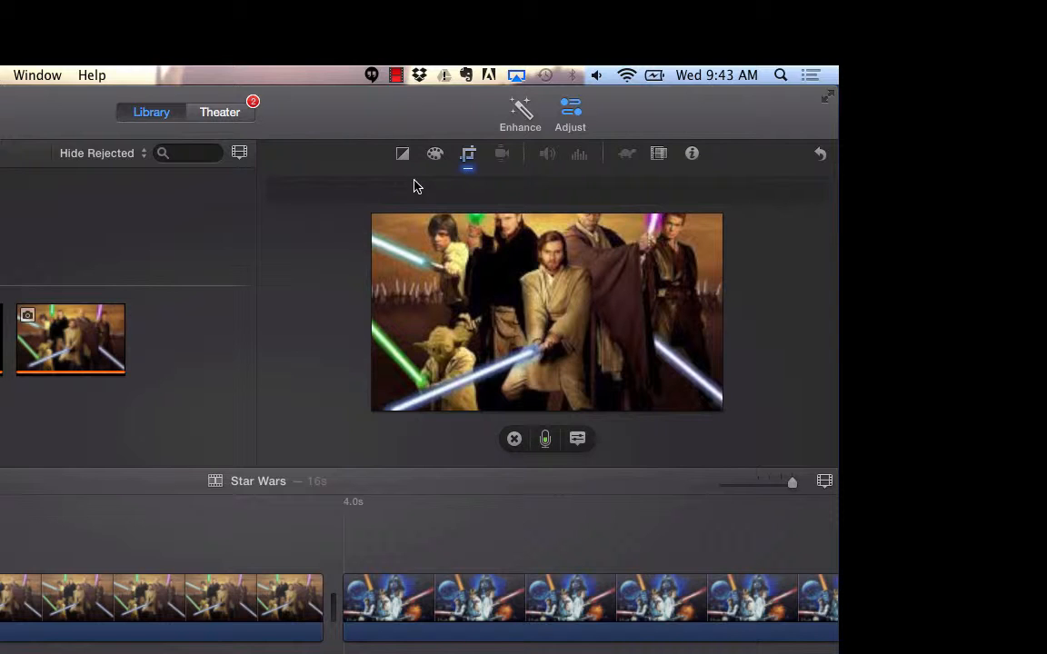
- Show the clip information and set the duration of the images-1 clip to 20 seconds
click(692, 156)
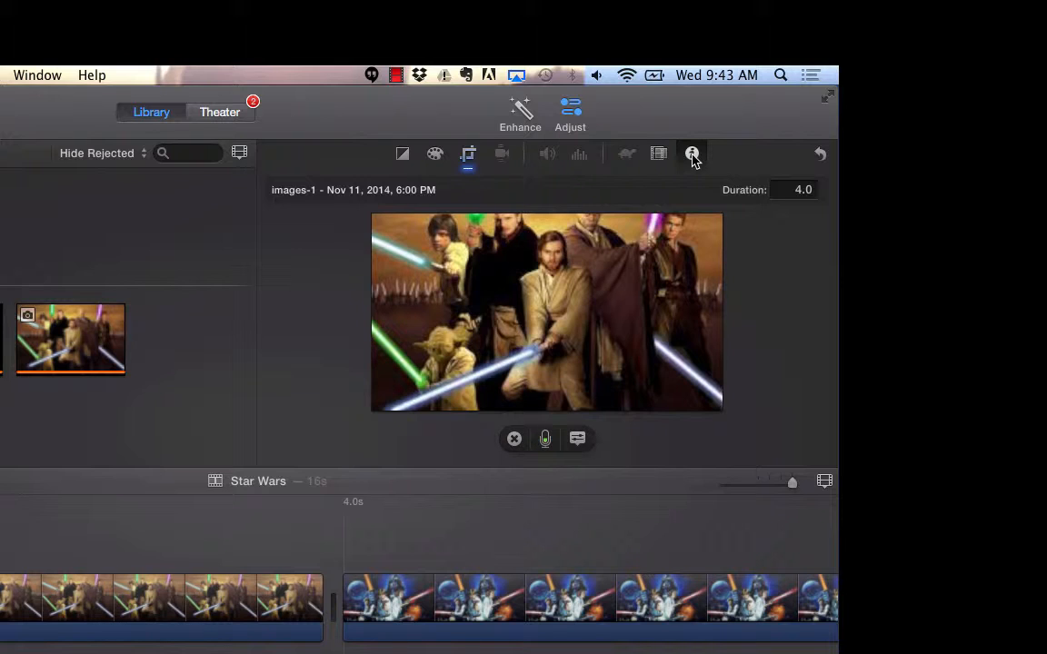
click(100, 613)
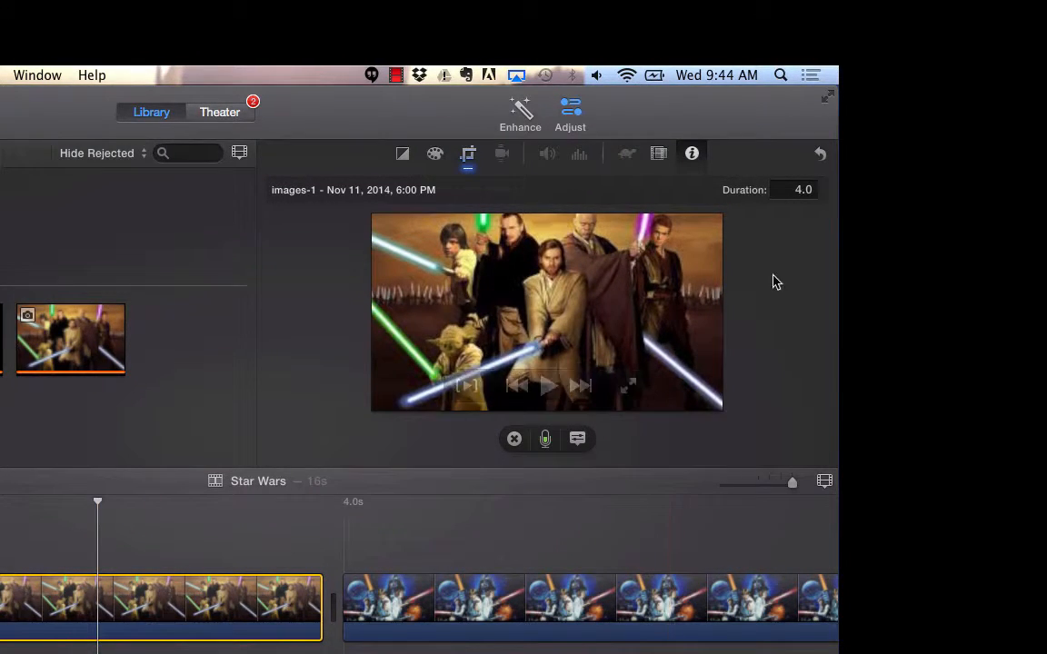
click(804, 189)
key(BackSpace)
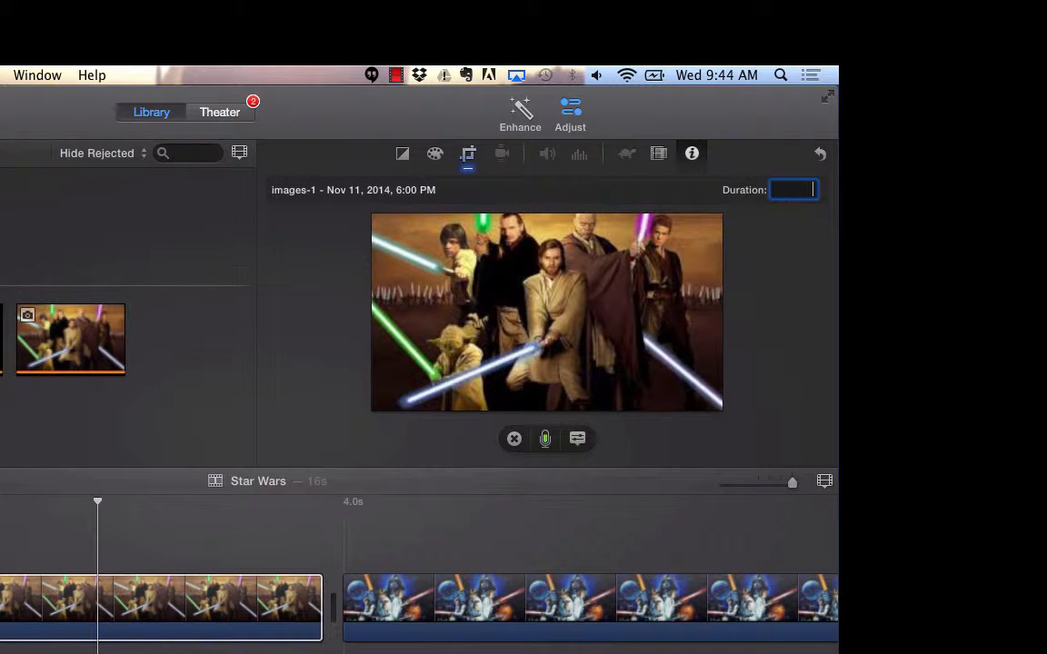
text(20)
key(Return)
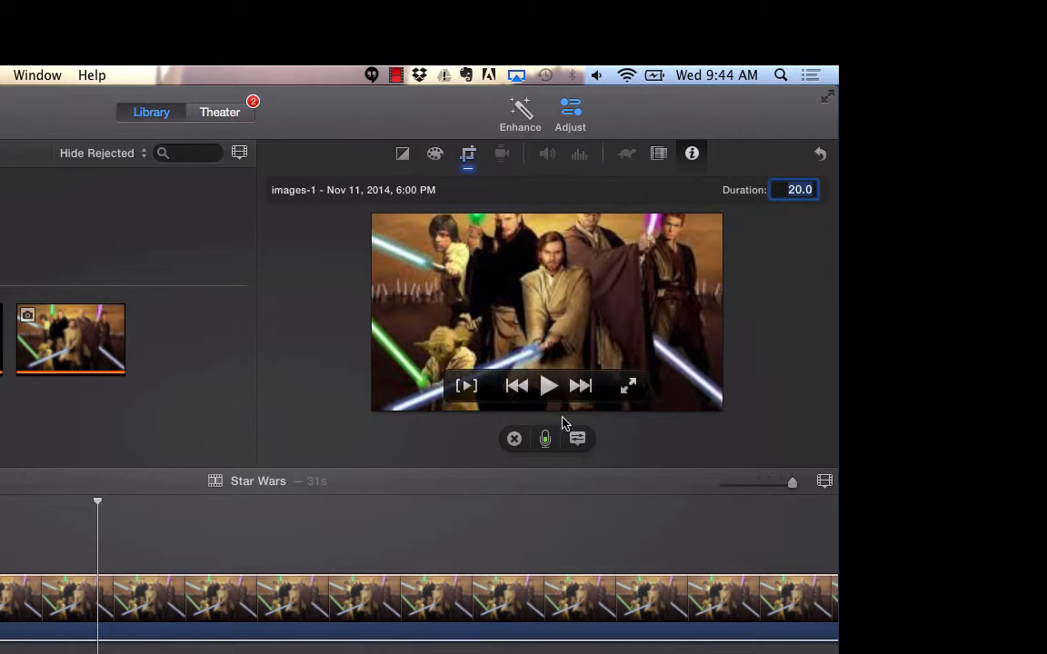
- Set the duration of the images-2 clip in the timeline to 10 seconds
click(132, 596)
scroll(132, 595, right, 10)
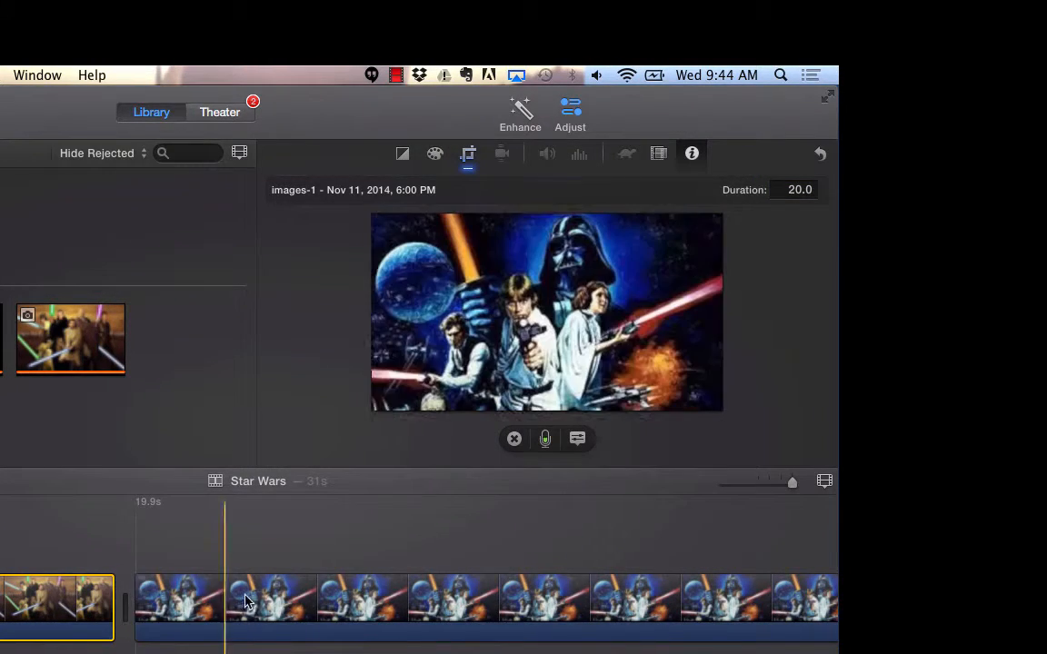
click(304, 611)
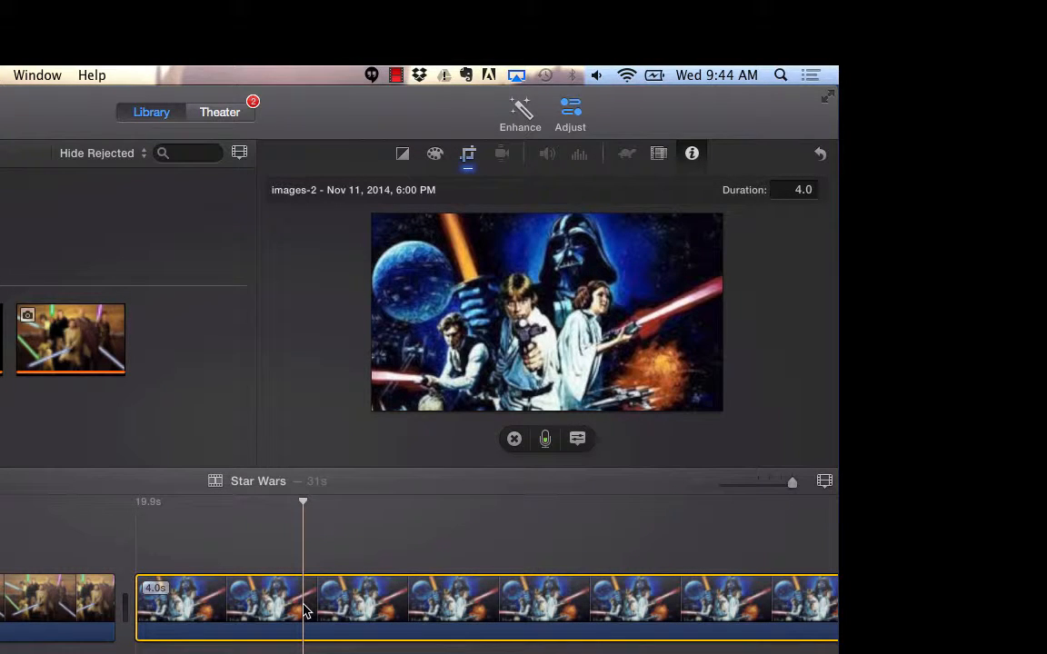
click(804, 190)
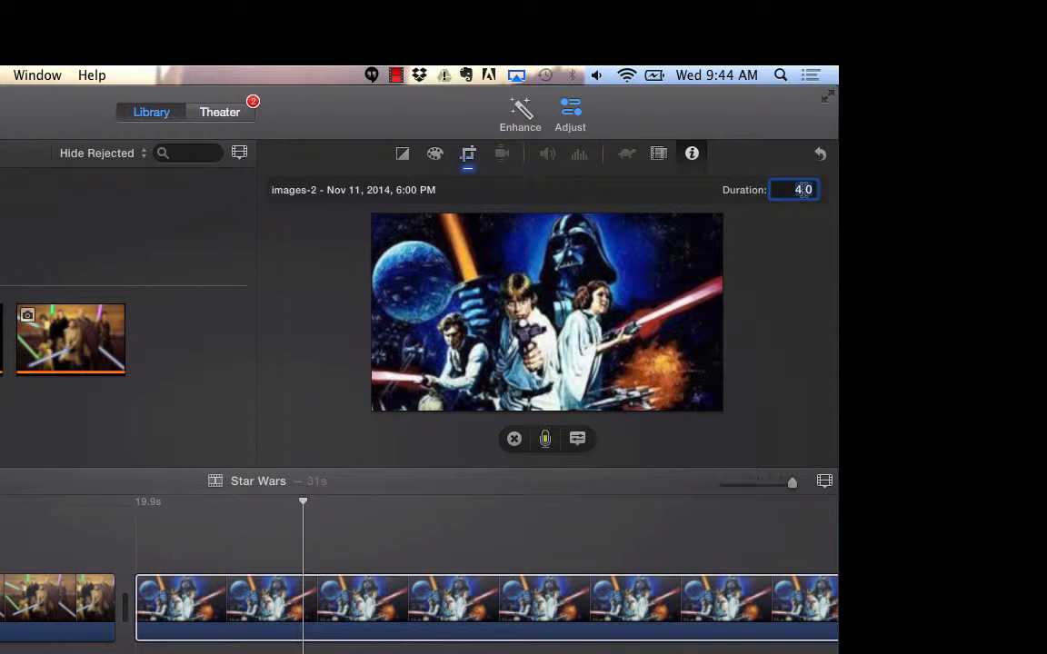
text(10)
key(Return)
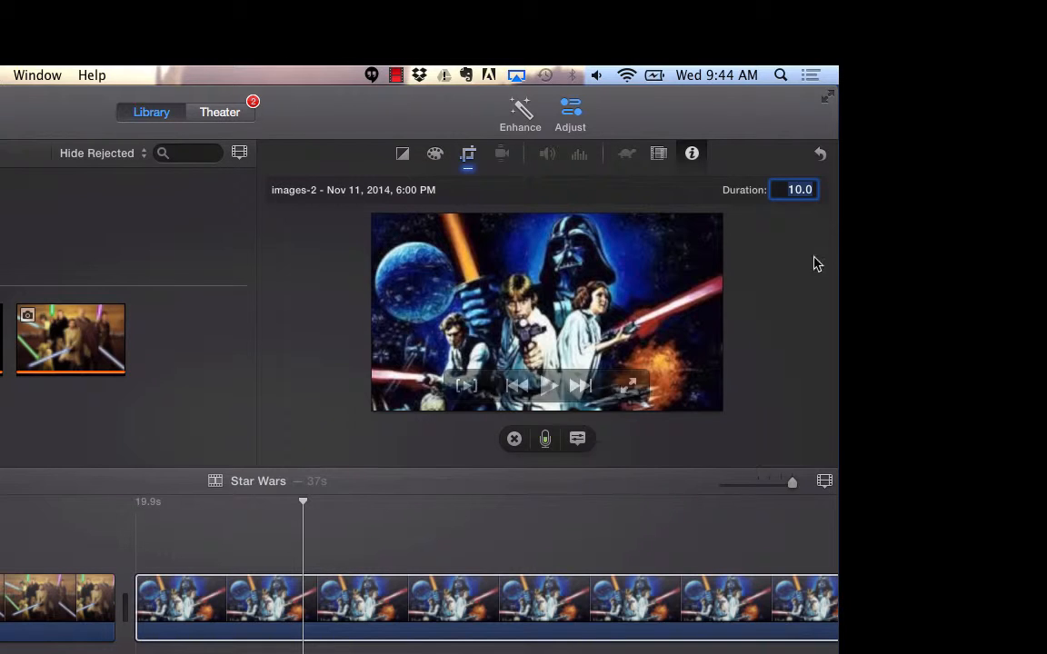
- Set the duration of the images clip with the Star Wars logo in the timeline to 15 seconds
click(400, 633)
scroll(434, 611, right, 5)
scroll(435, 611, right, 10)
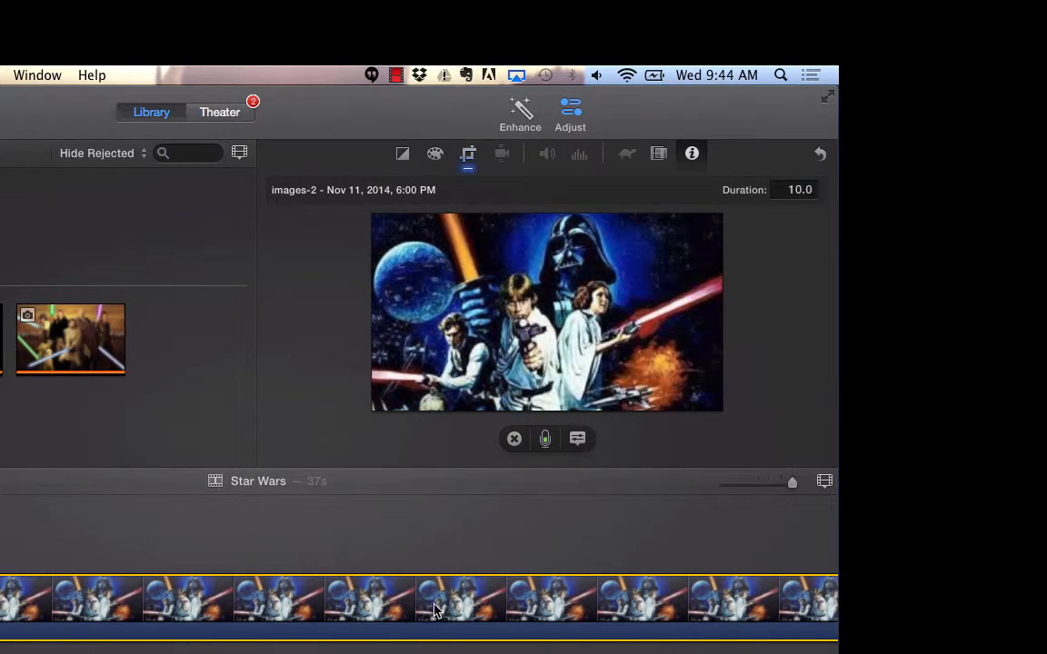
click(521, 594)
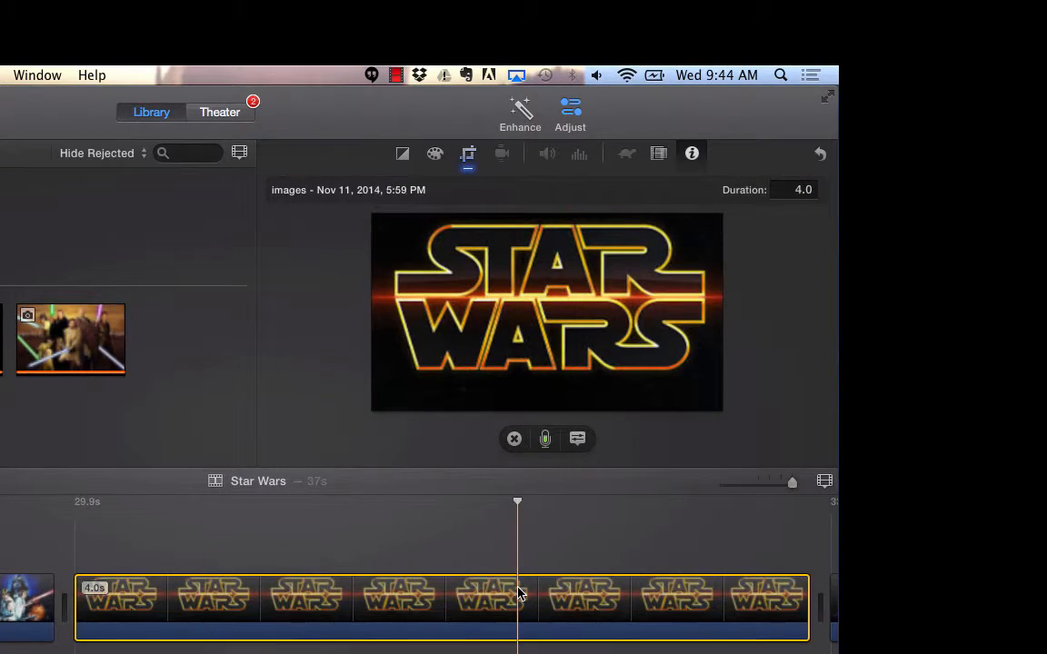
click(805, 189)
double_click(805, 189)
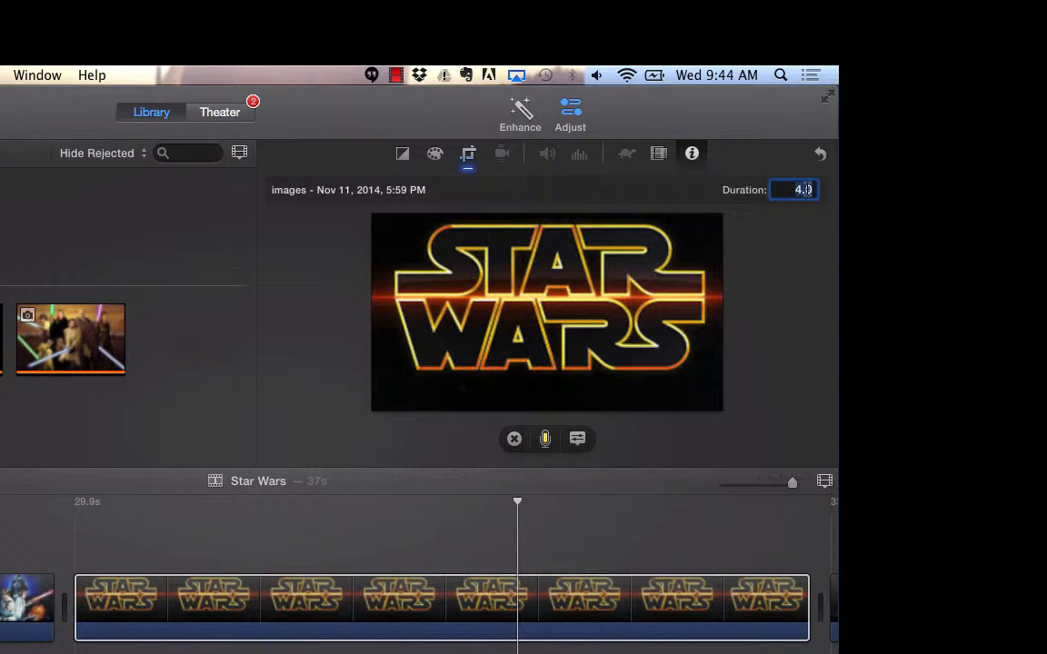
text(15)
key(Return)
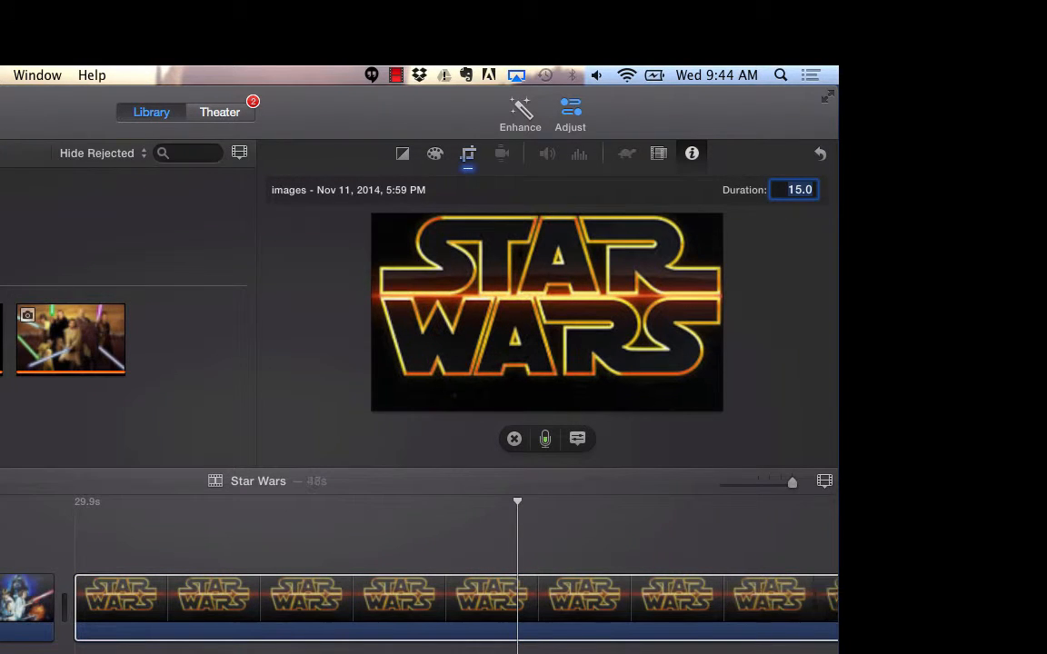
click(575, 616)
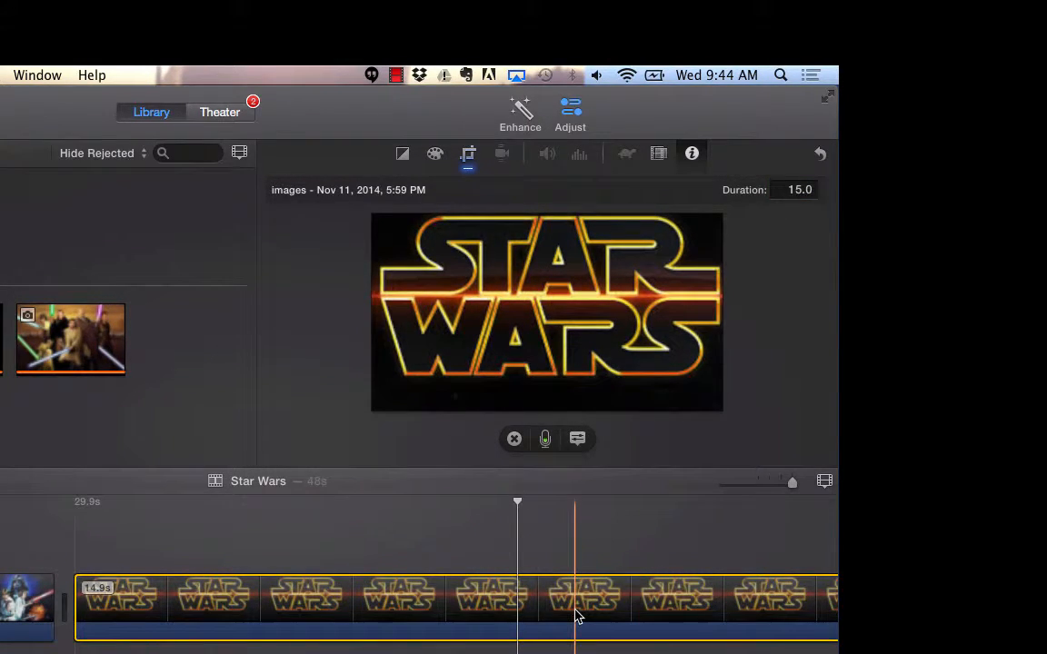
- Shrink the Ken Burns start frame of the images-1 clip around the two figures at the picture's upper right and apply the crop
scroll(575, 600, left, 10)
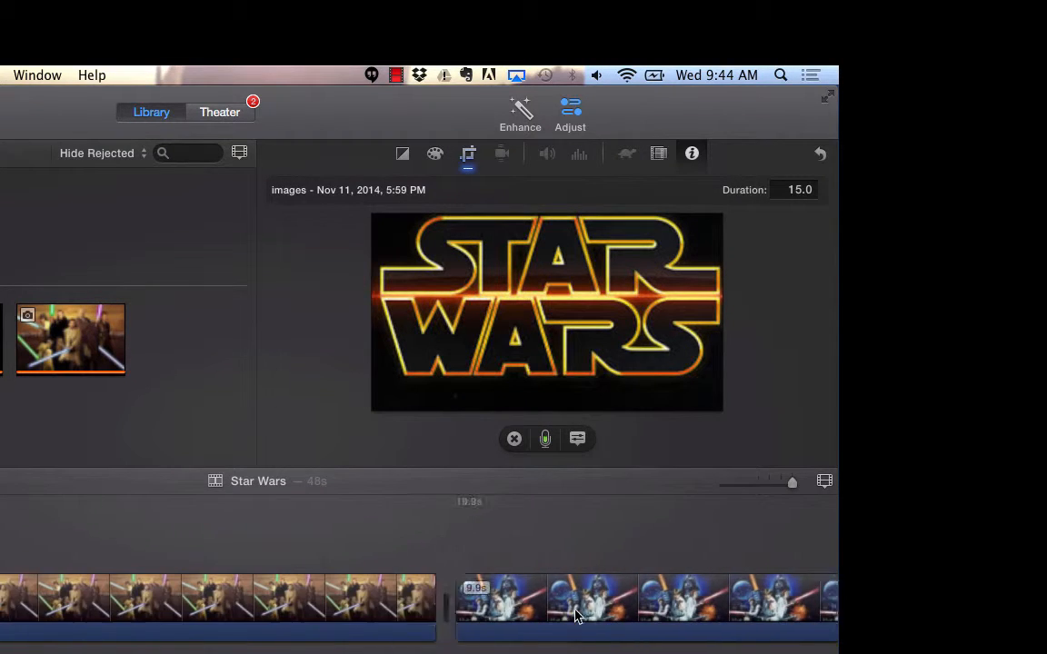
scroll(575, 600, left, 5)
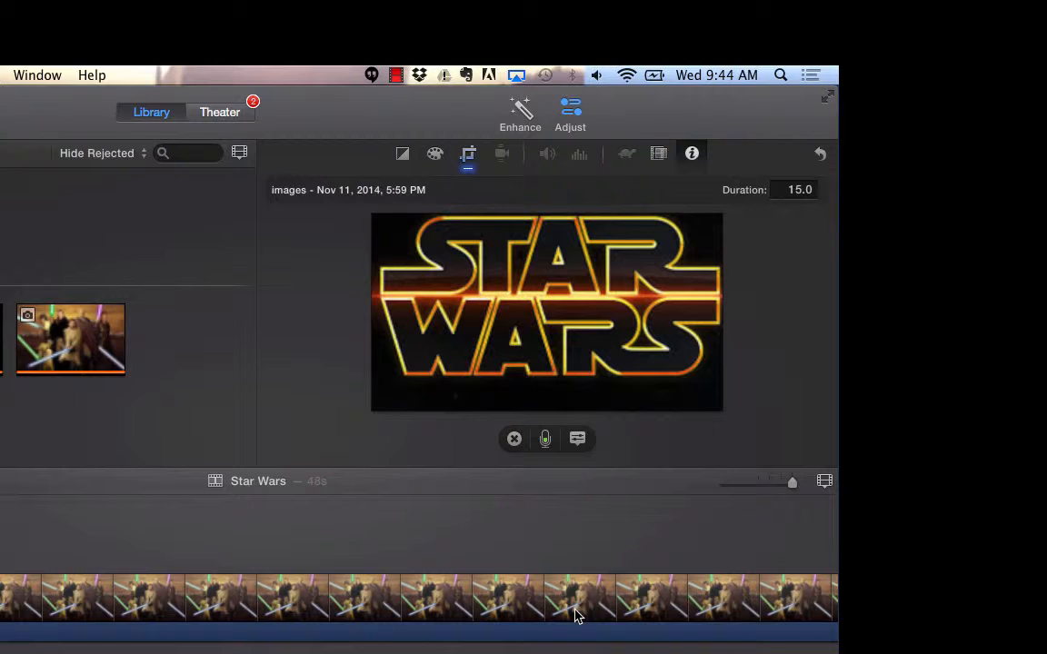
click(387, 610)
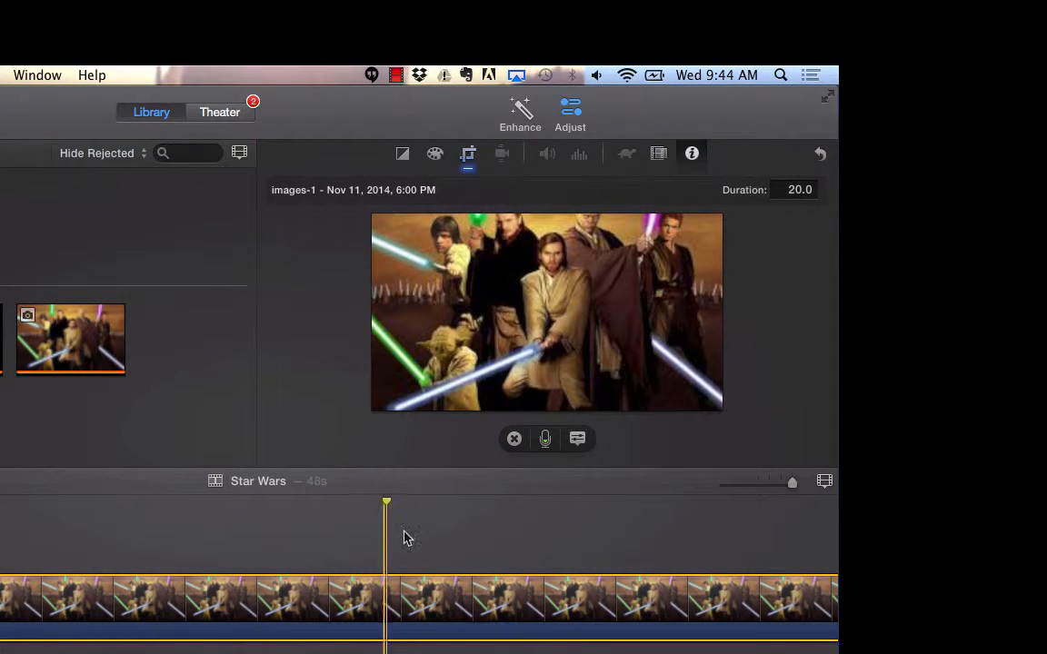
click(466, 157)
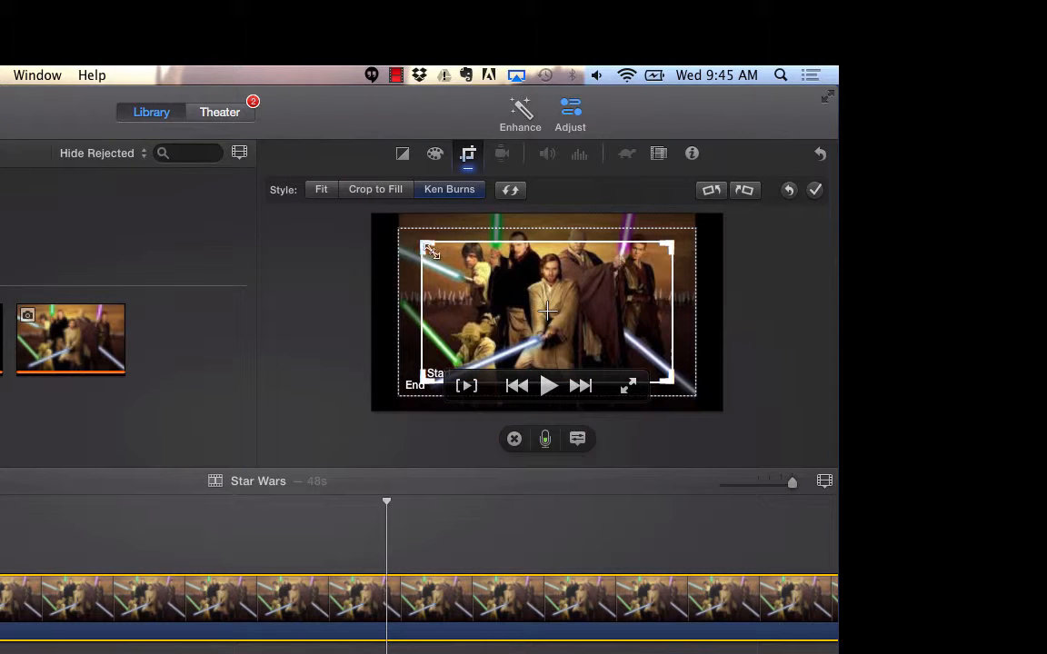
drag(429, 245, 547, 314)
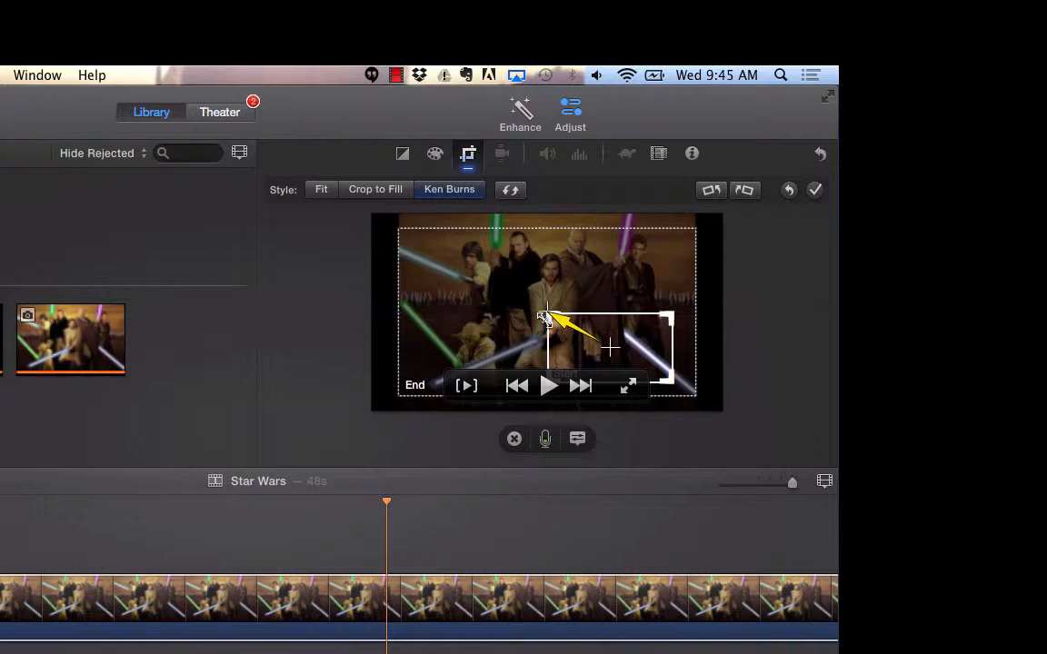
drag(612, 352, 637, 261)
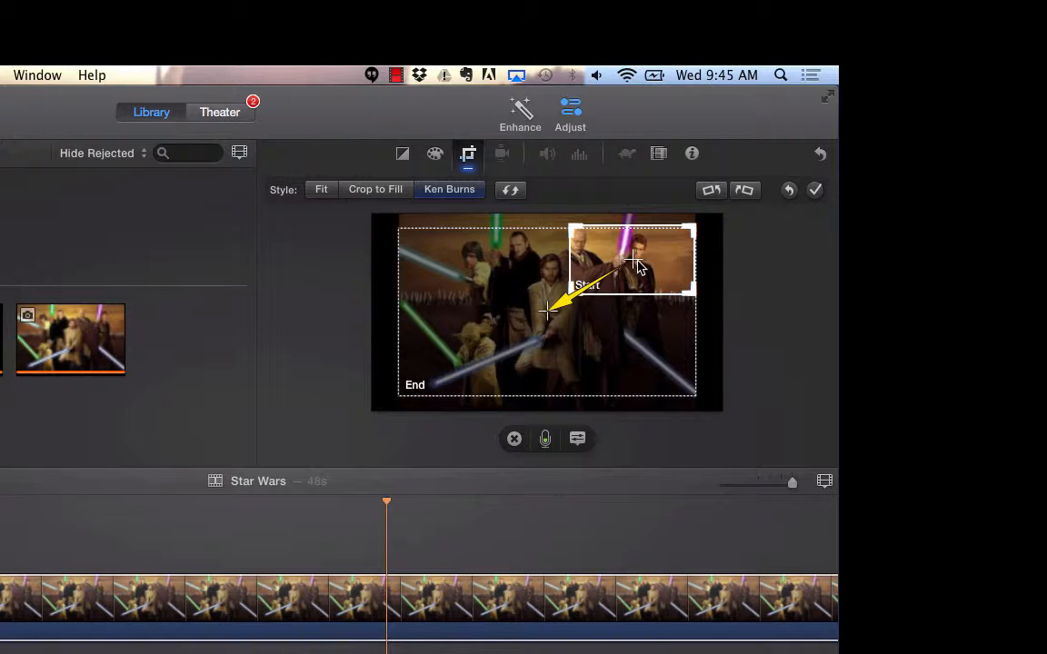
click(497, 331)
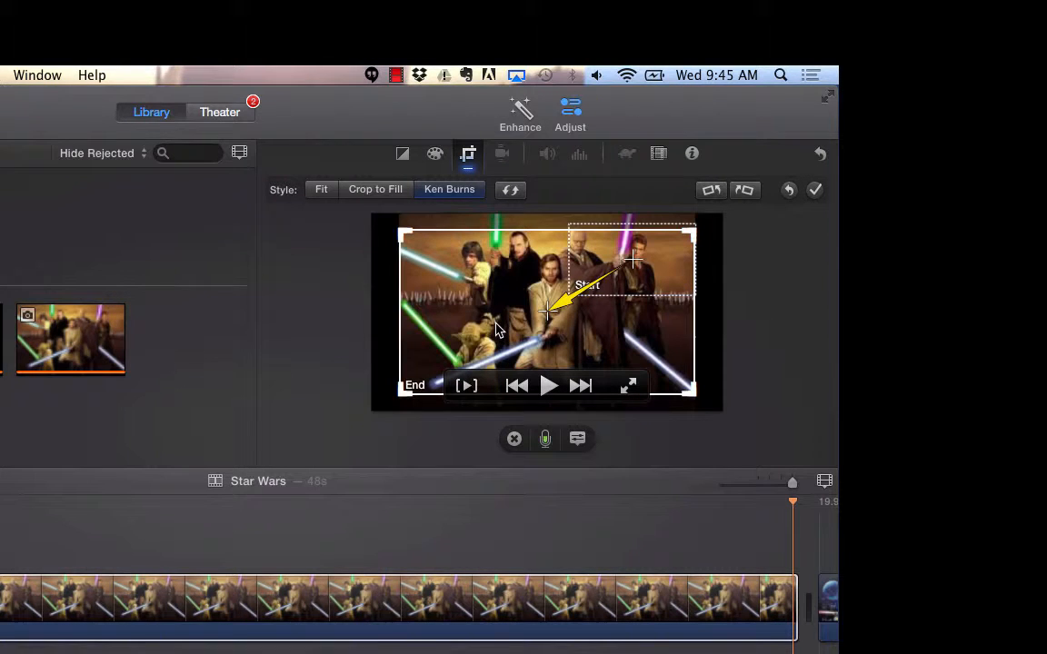
click(816, 191)
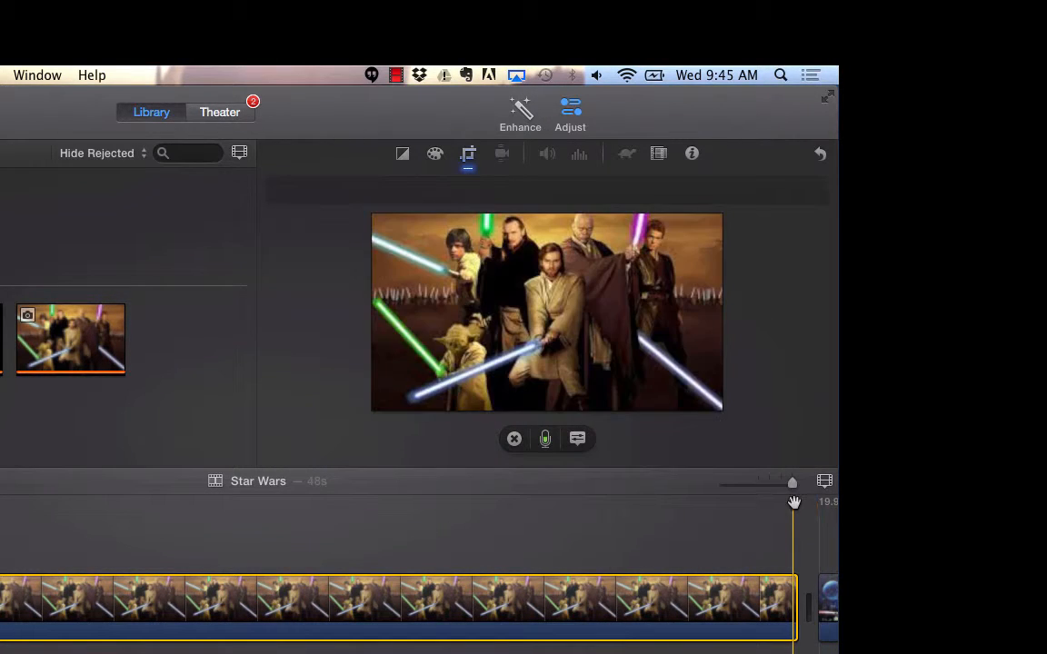
- Record a voiceover about 7.7 seconds long from the very beginning of the Star Wars timeline
drag(794, 503, 0, 502)
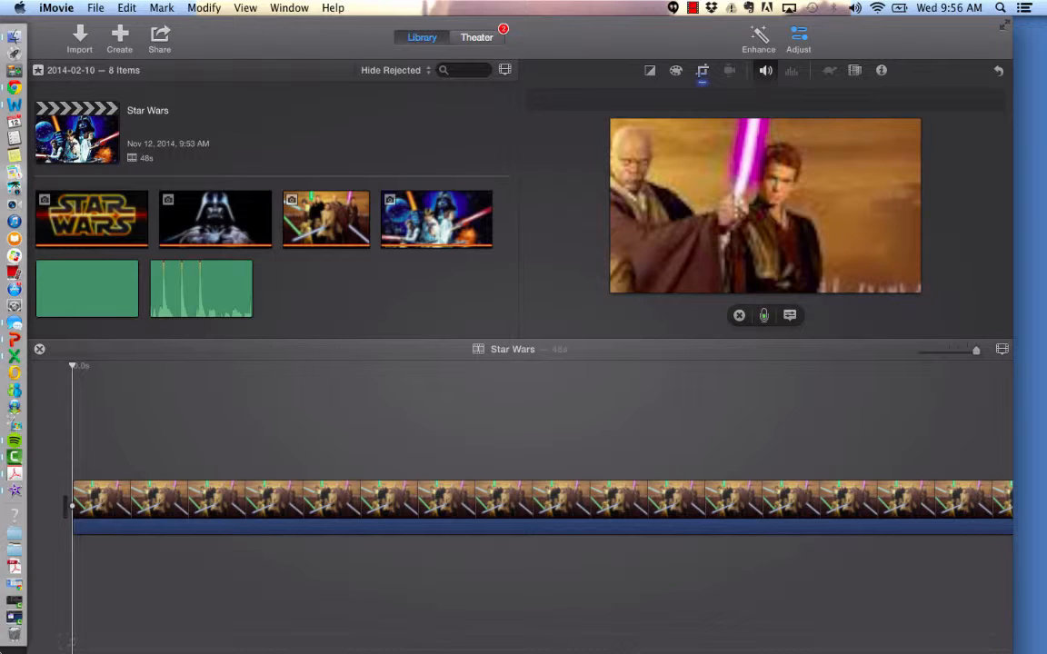
key(Escape)
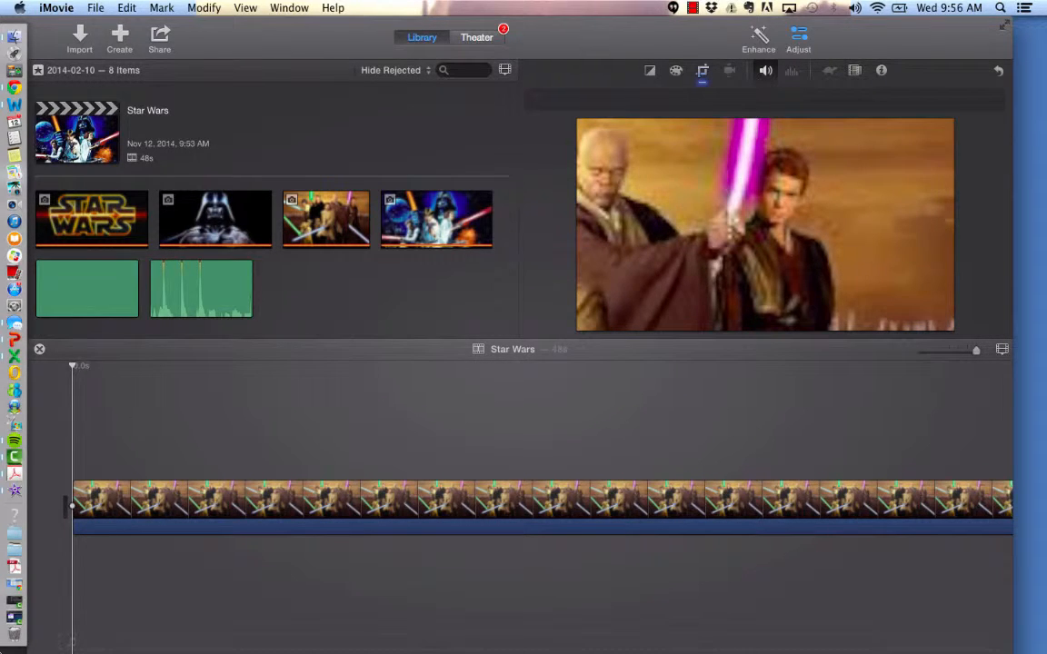
key(v)
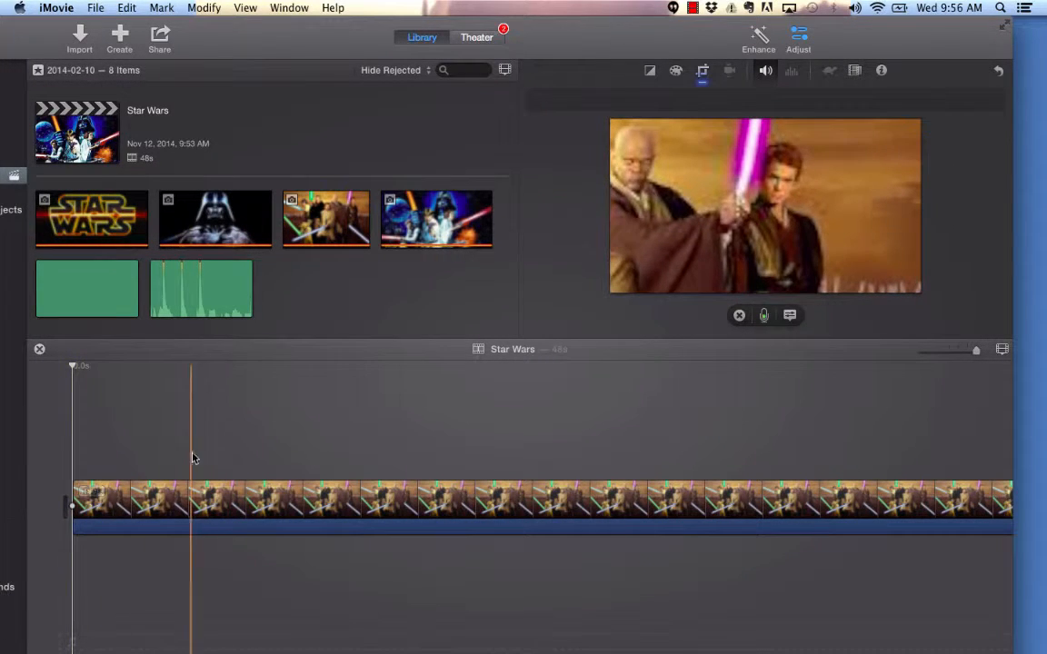
click(173, 504)
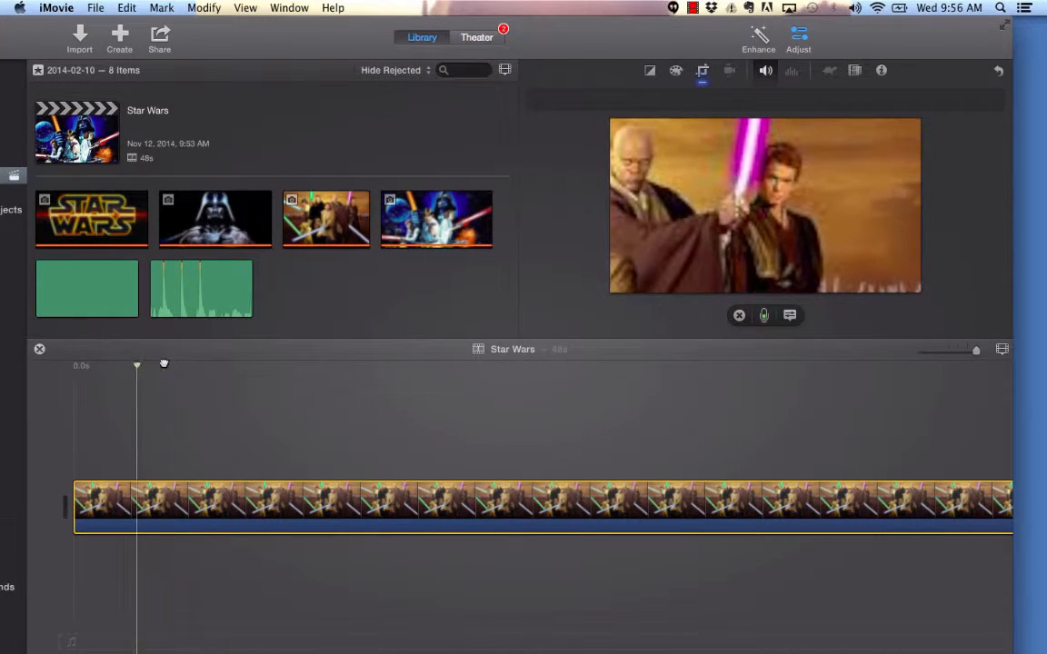
click(72, 409)
mouse_move(847, 289)
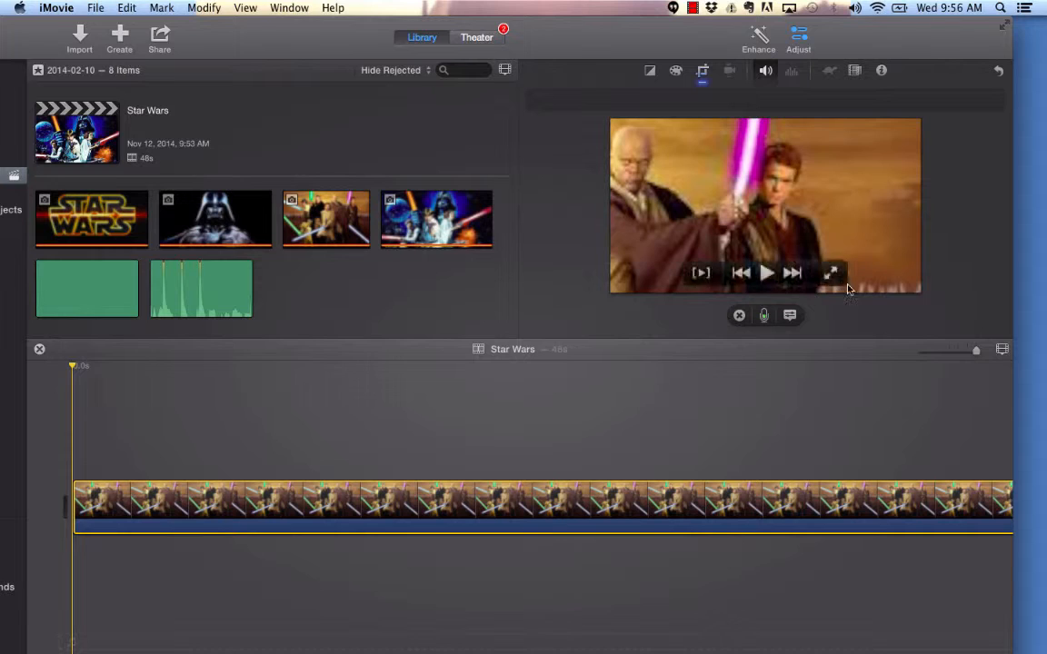
click(763, 316)
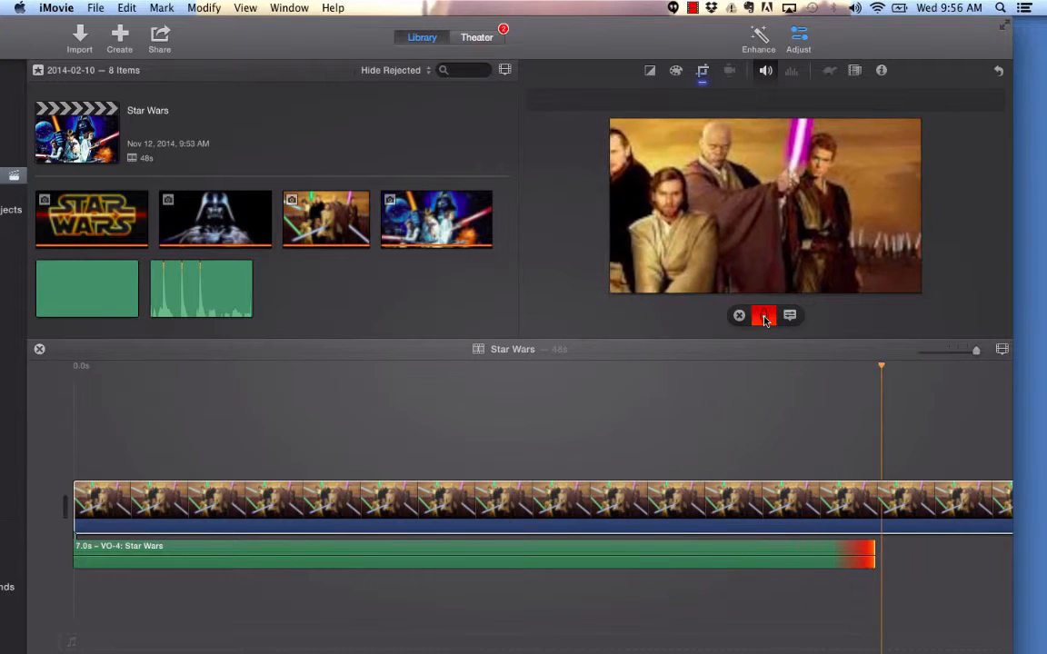
click(763, 316)
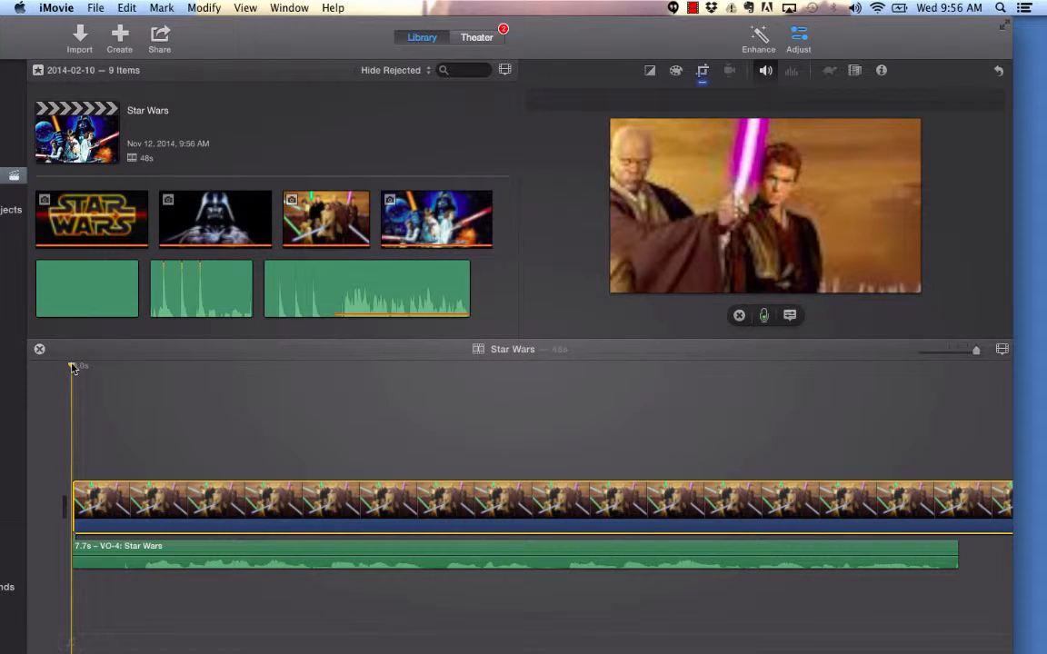
- Play back the recorded voiceover with the first picture from the beginning of the timeline
key(space)
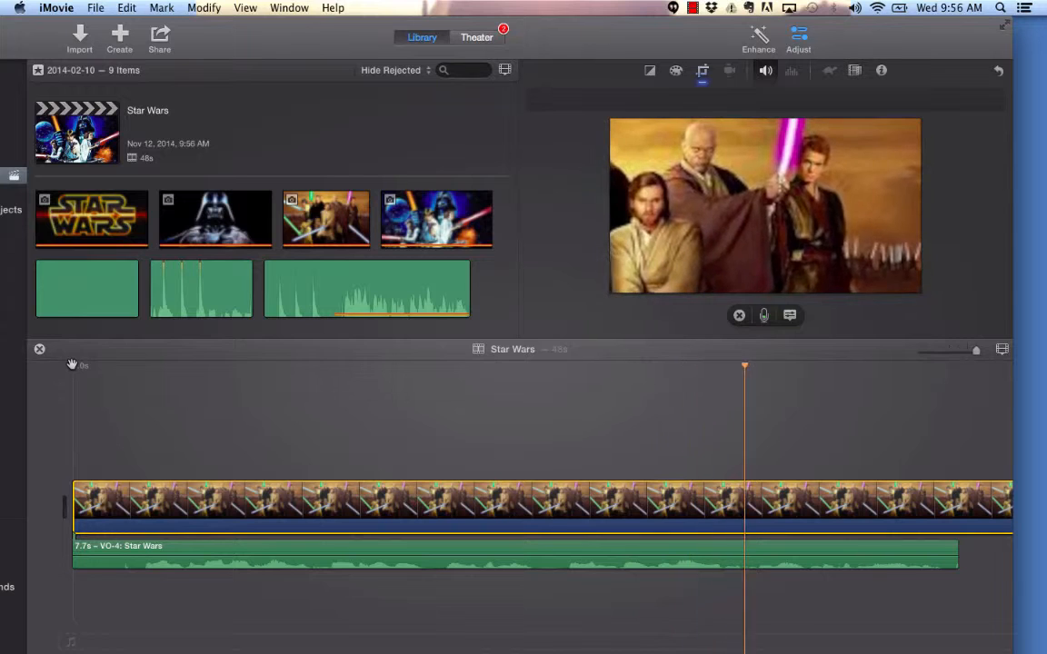
key(space)
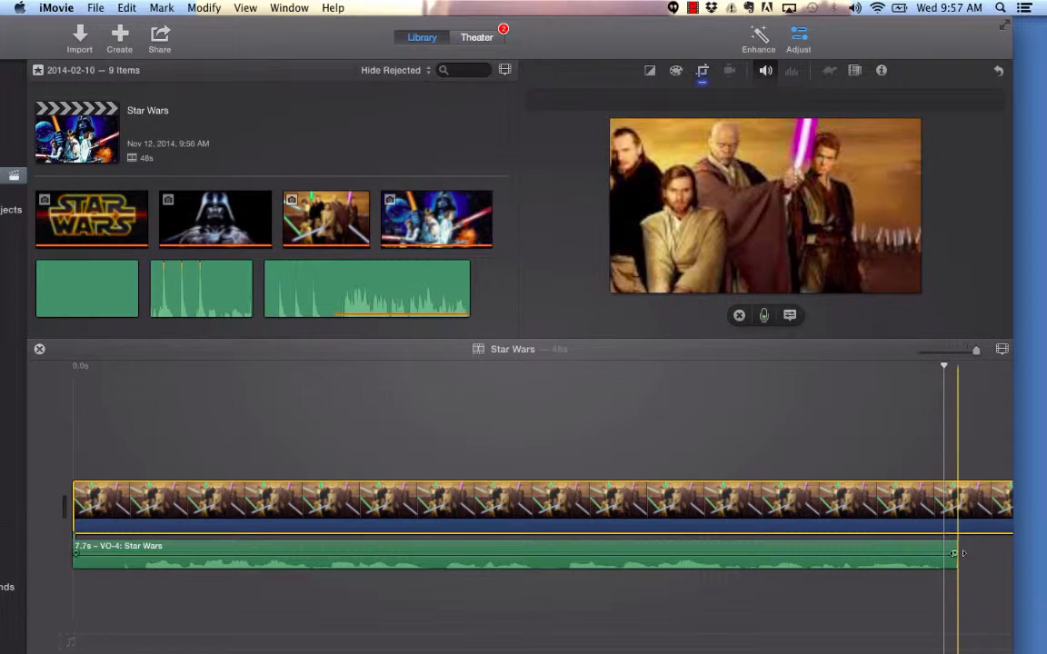
mouse_move(953, 554)
mouse_down()
mouse_move(916, 560)
mouse_move(956, 561)
mouse_move(933, 543)
mouse_move(902, 544)
mouse_move(961, 546)
mouse_up()
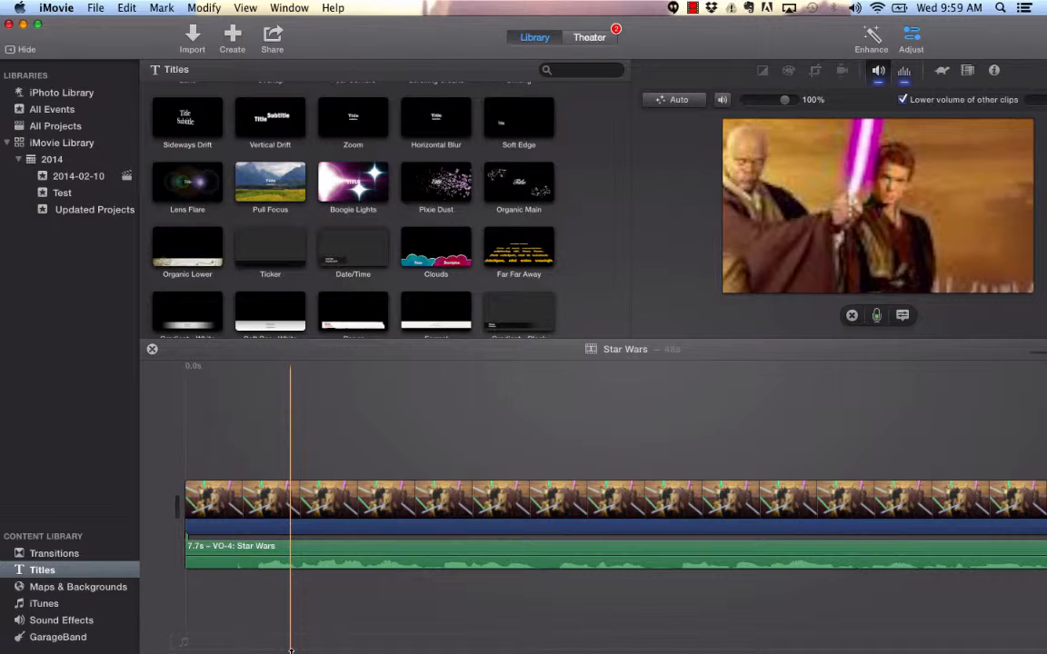
- Add the Far Far Away title before the first picture in the timeline and shorten it to 6.1 seconds
click(48, 574)
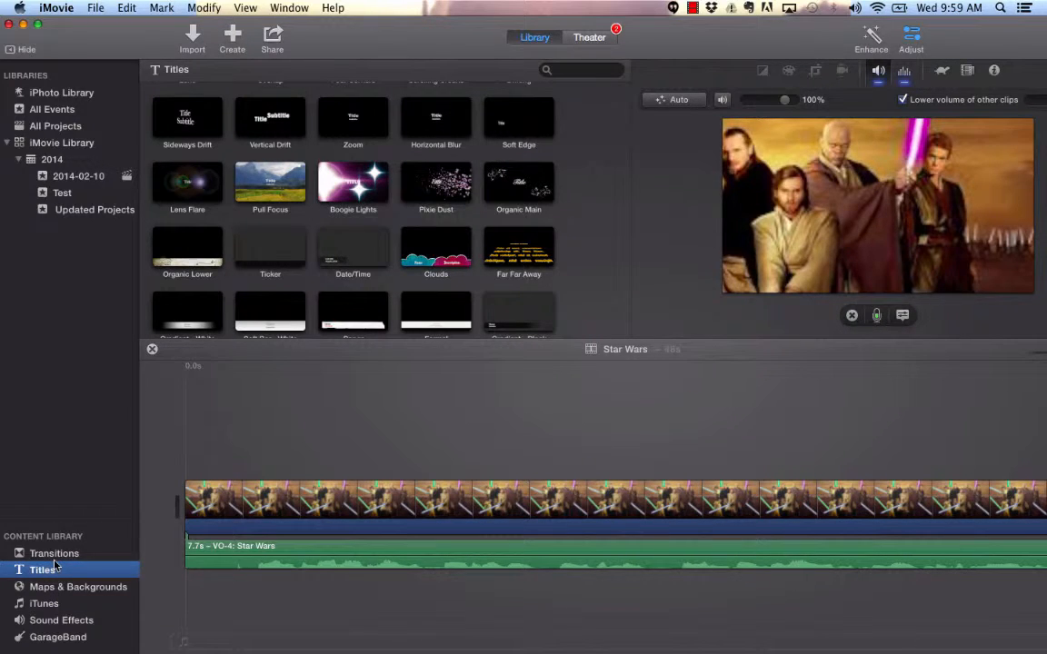
click(522, 250)
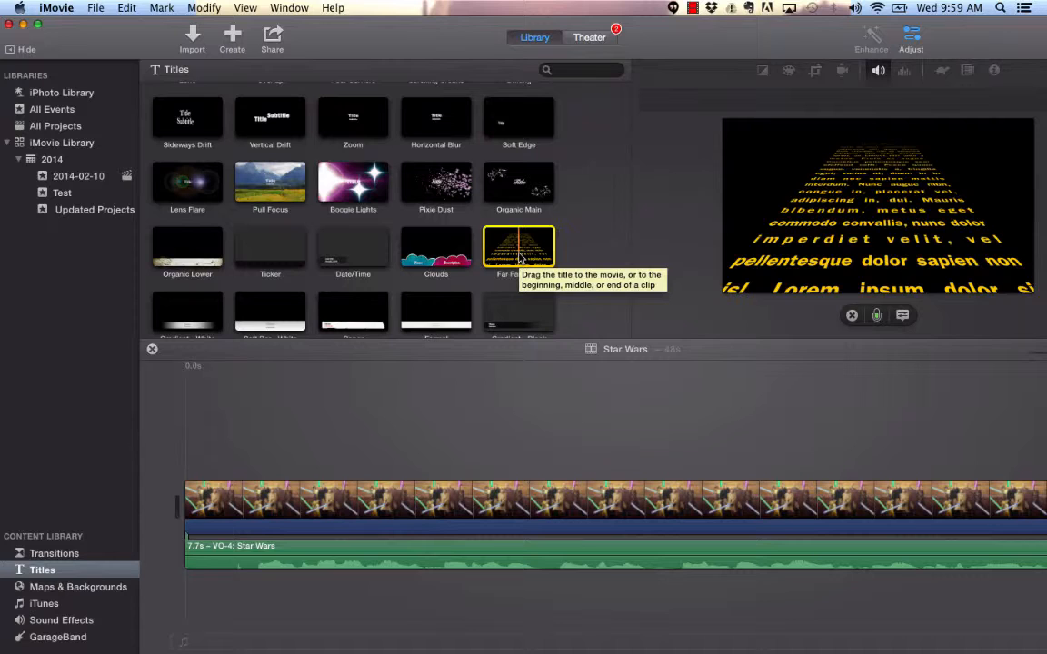
drag(519, 258, 186, 509)
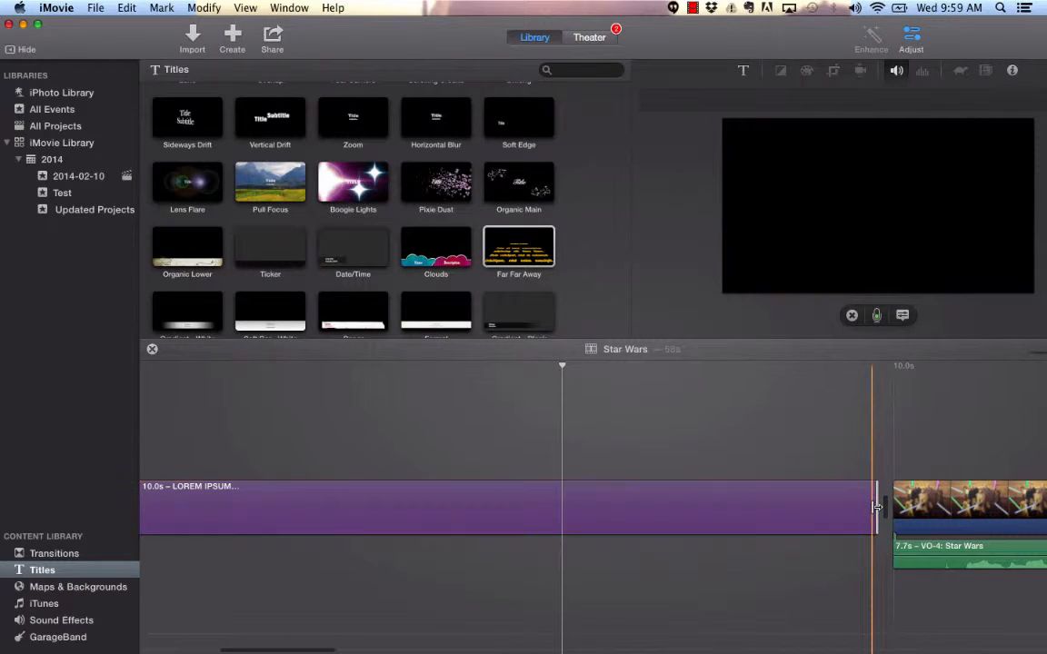
drag(875, 509, 348, 509)
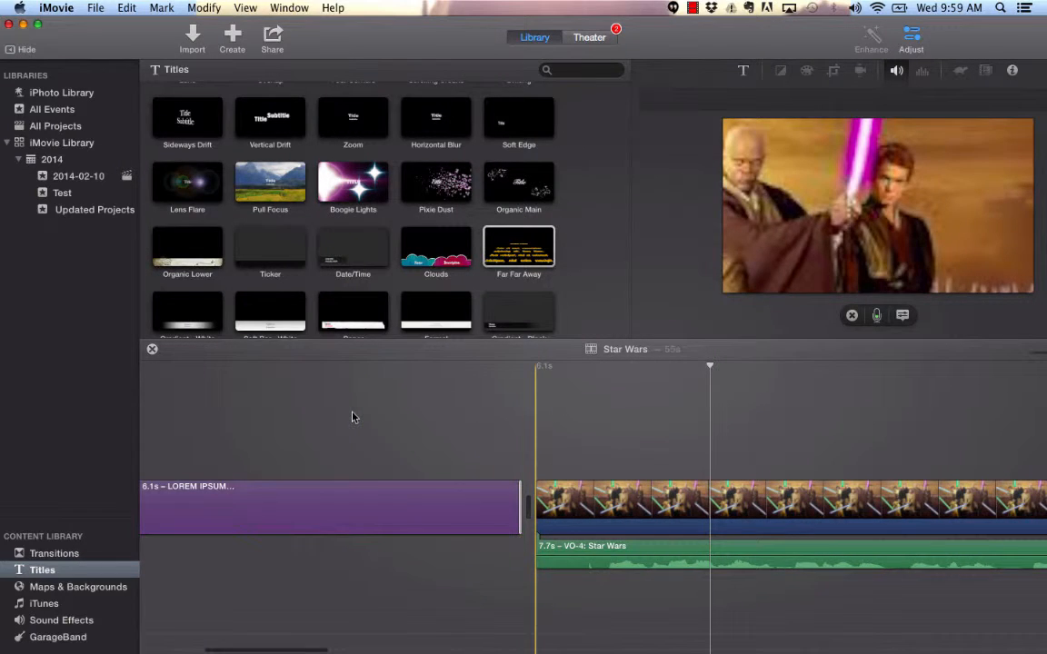
- Show the clip information of the Far Far Away title and shift the window so its duration is in view
click(296, 524)
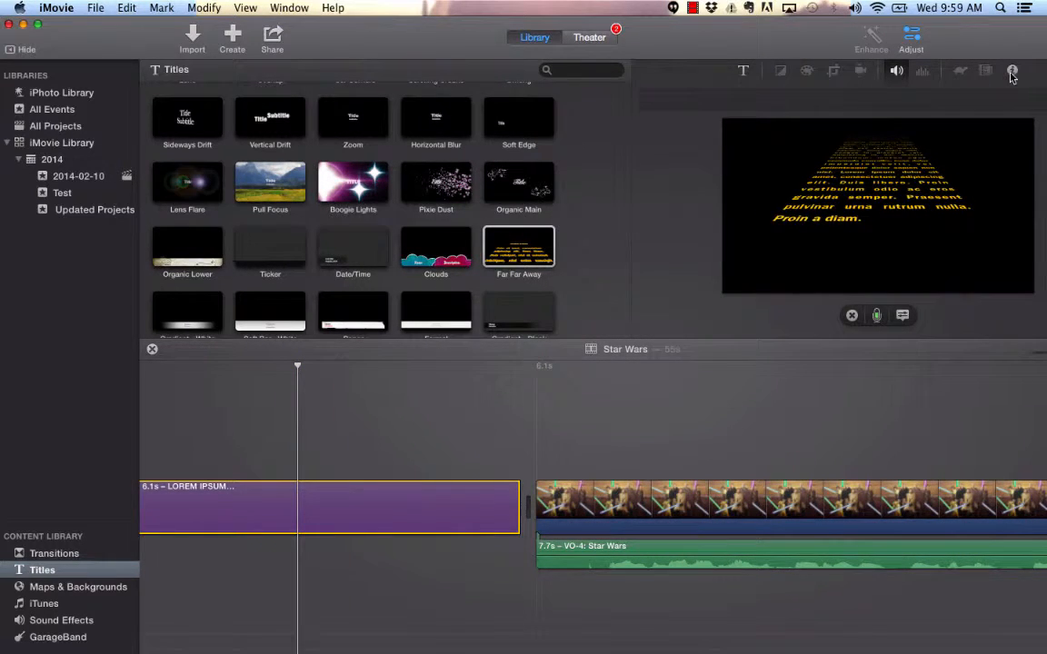
click(1011, 71)
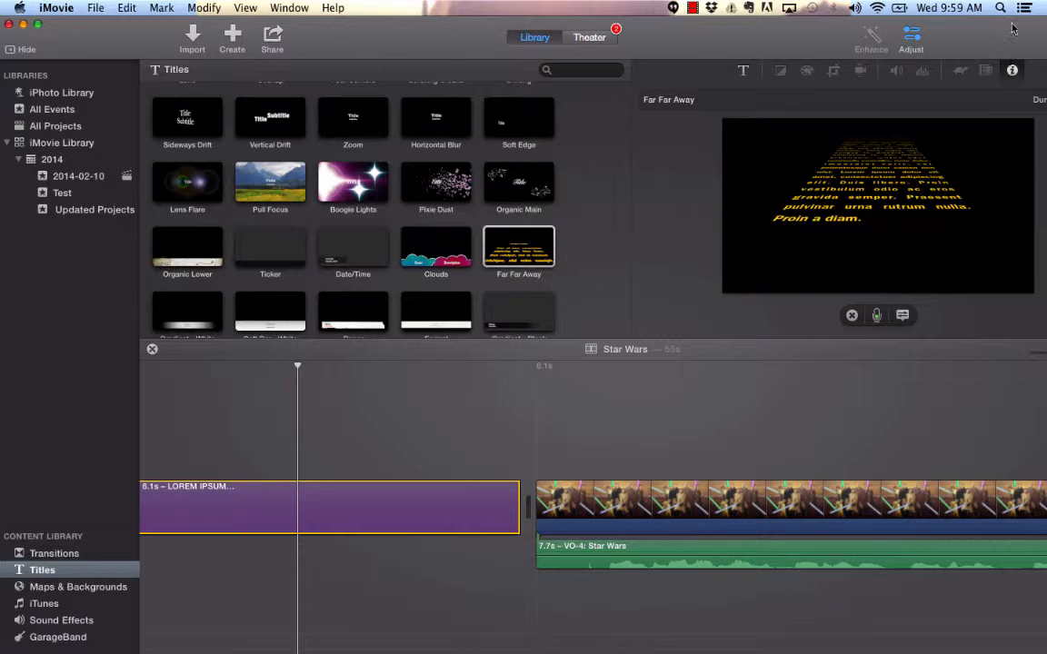
drag(1013, 28, 952, 23)
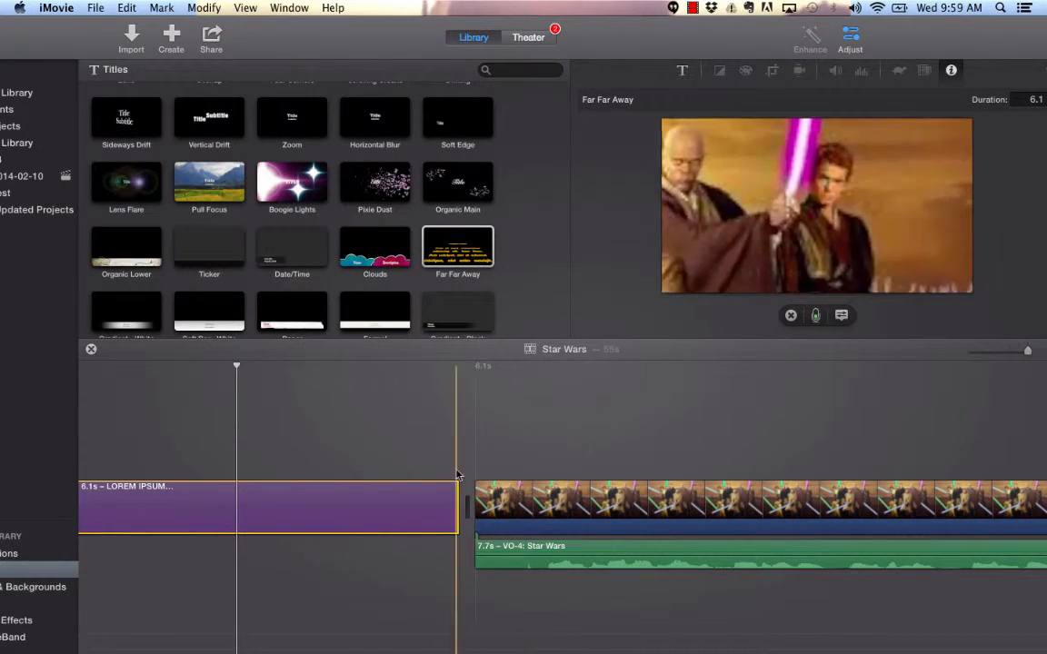
mouse_move(3, 485)
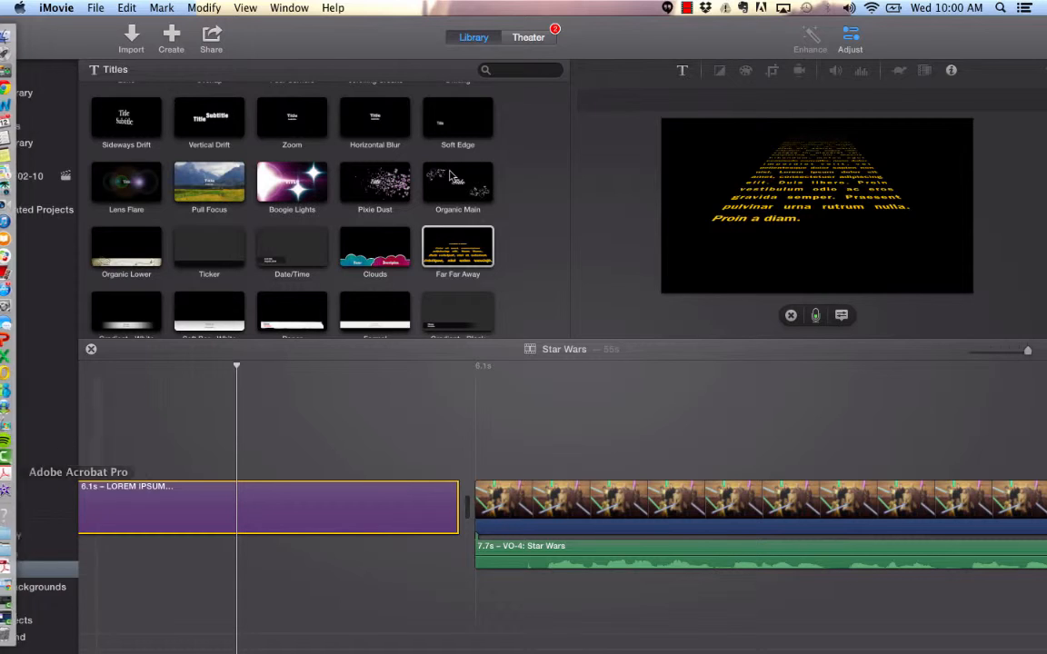
- Replace the opening title's placeholder text with "Star Wars" and, on a new line, "The first adventure in space."
click(683, 74)
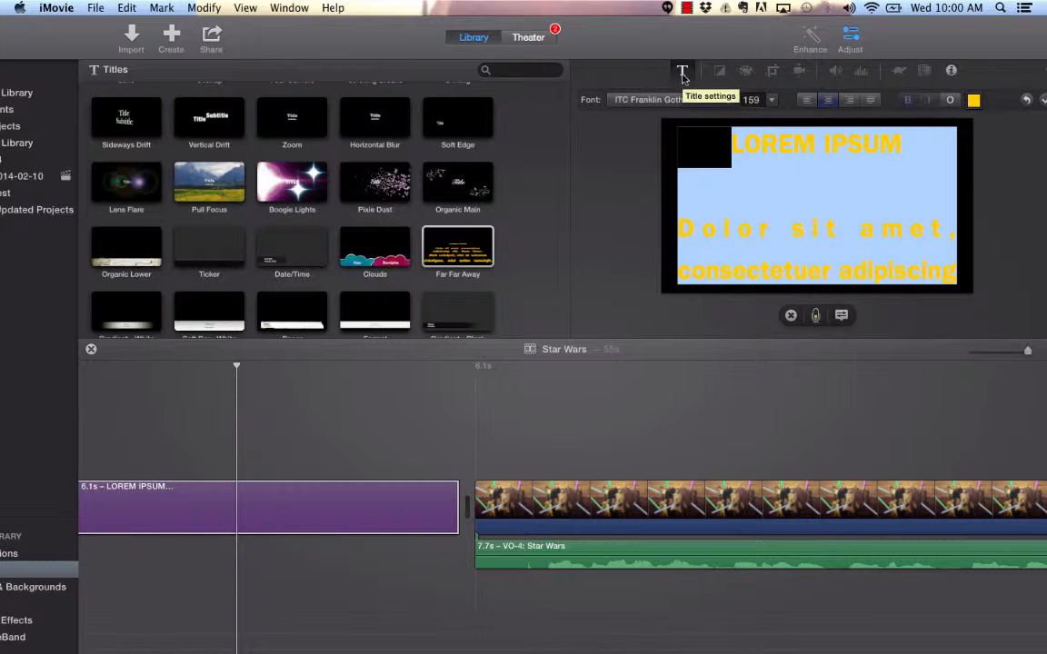
text(Star W)
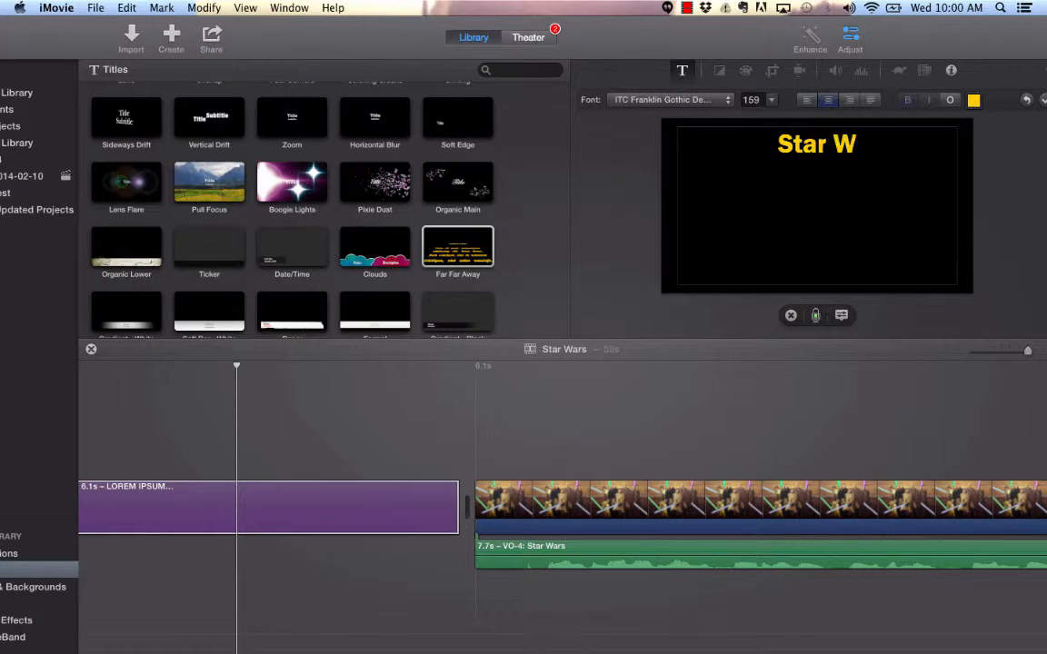
text(ars)
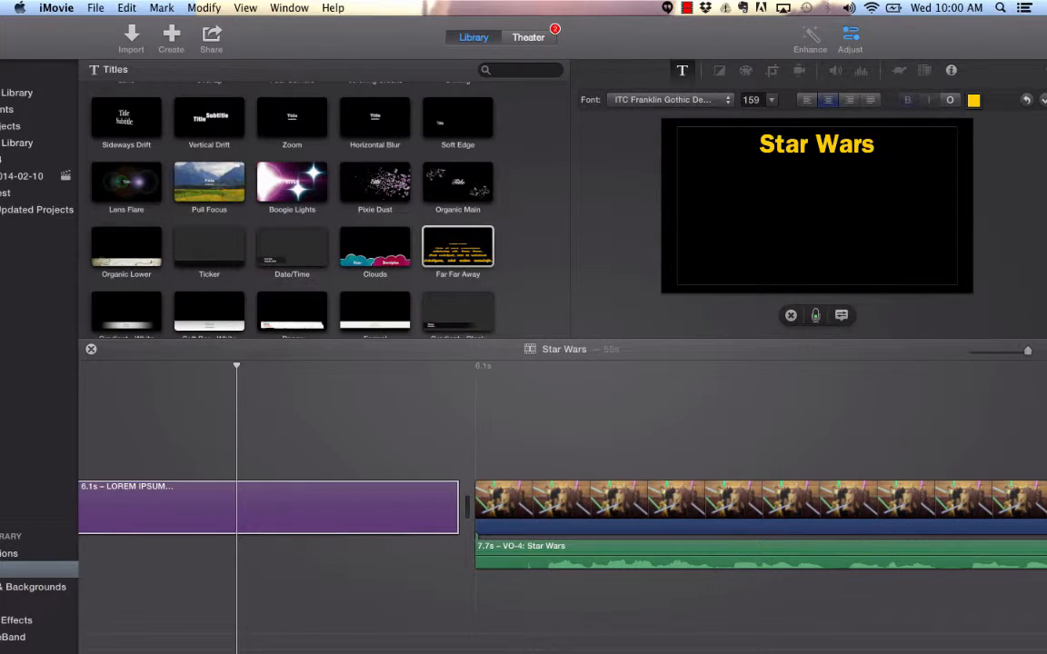
key(Return)
text(The first av)
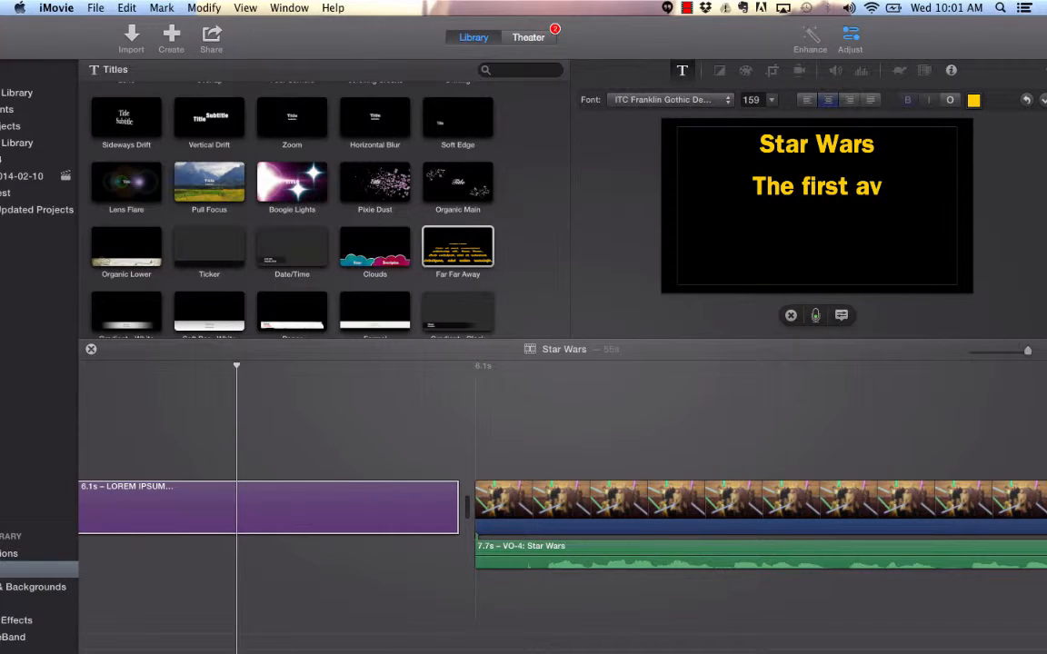
key(BackSpace)
text(deven)
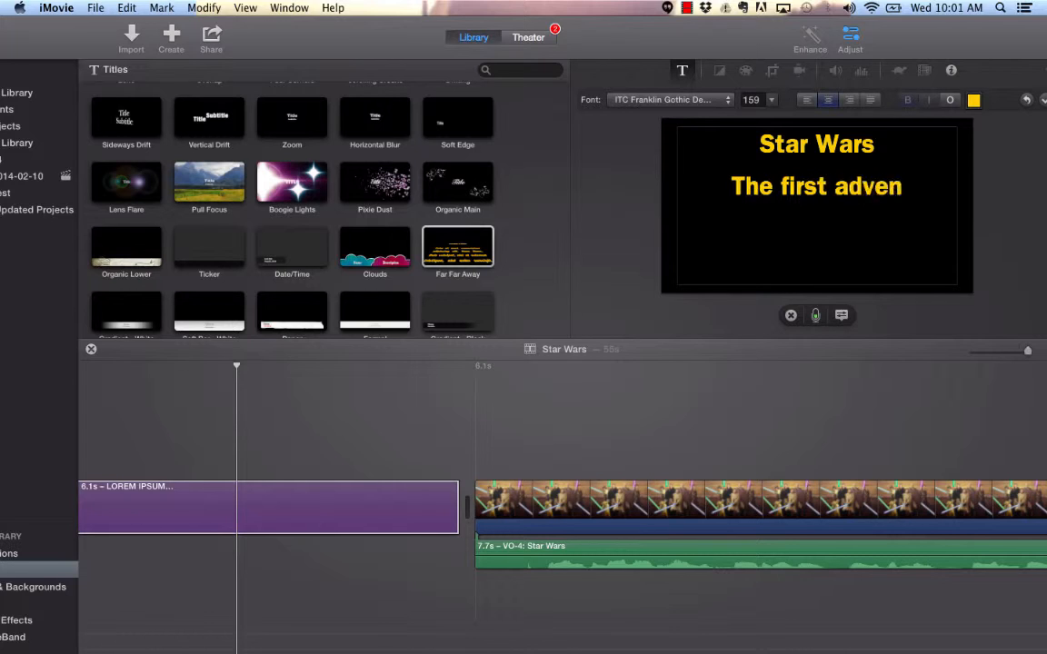
text(ture in space.)
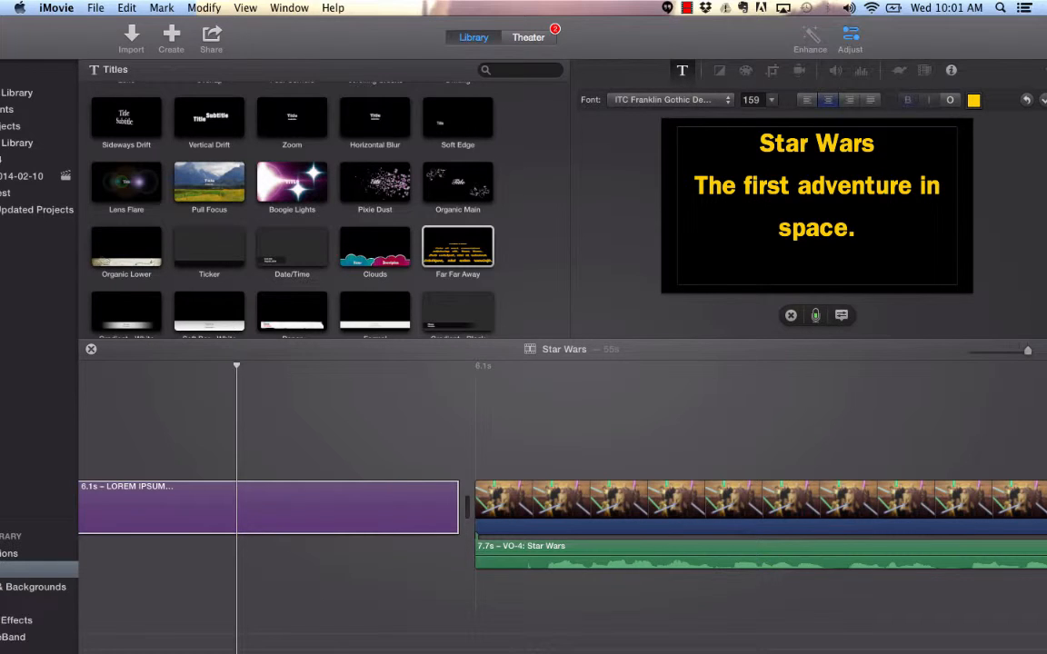
key(Return)
click(680, 71)
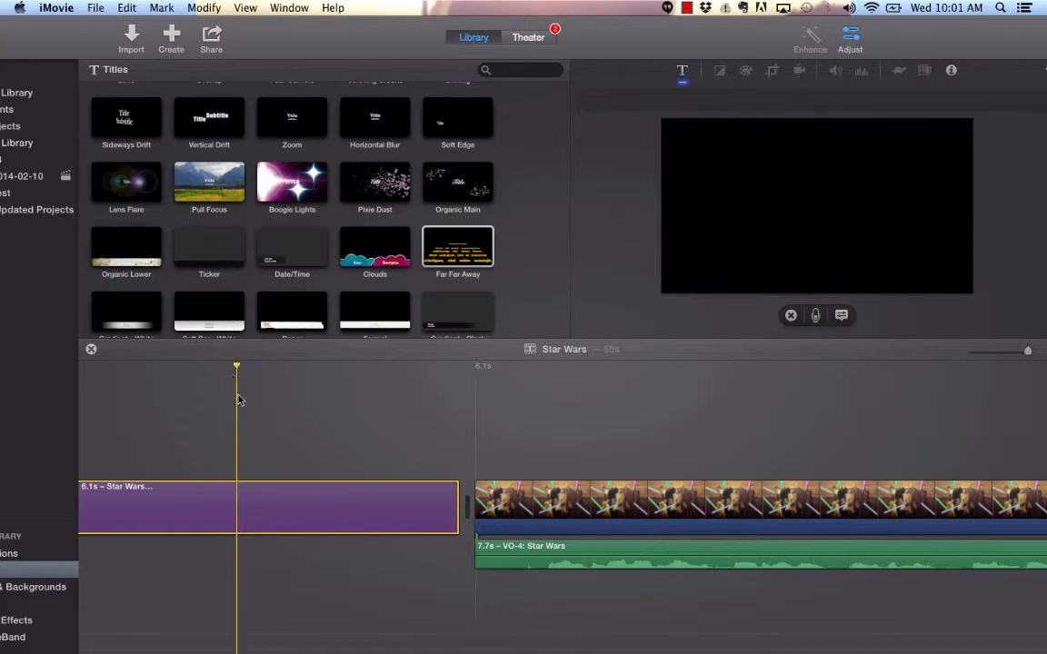
- Play back the edited opening title from the very beginning of the timeline
scroll(182, 400, left, 2)
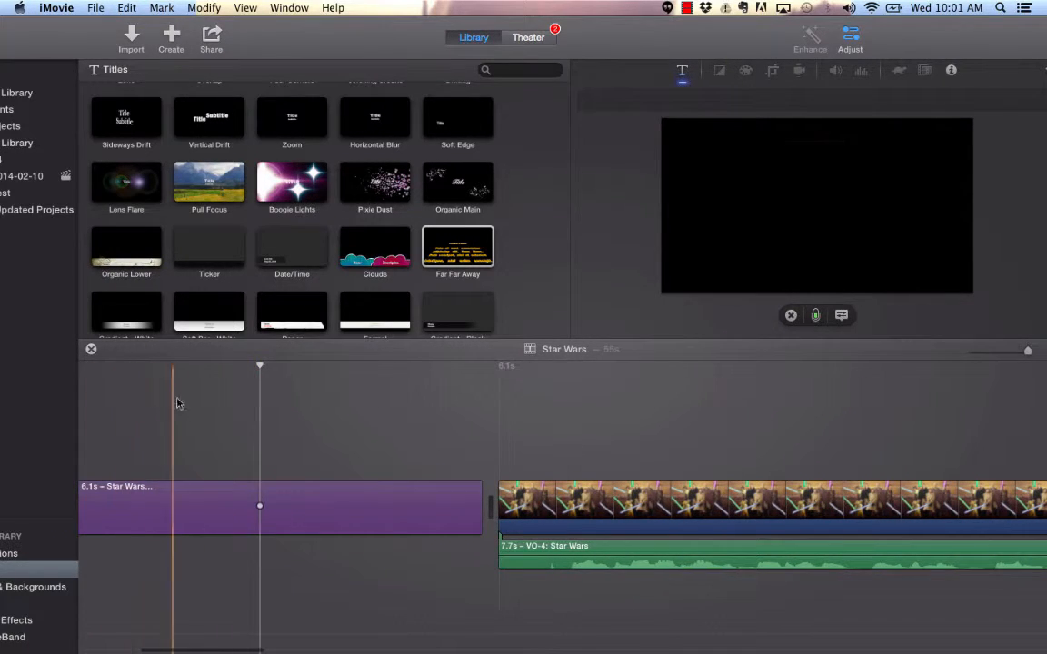
drag(262, 360, 2, 329)
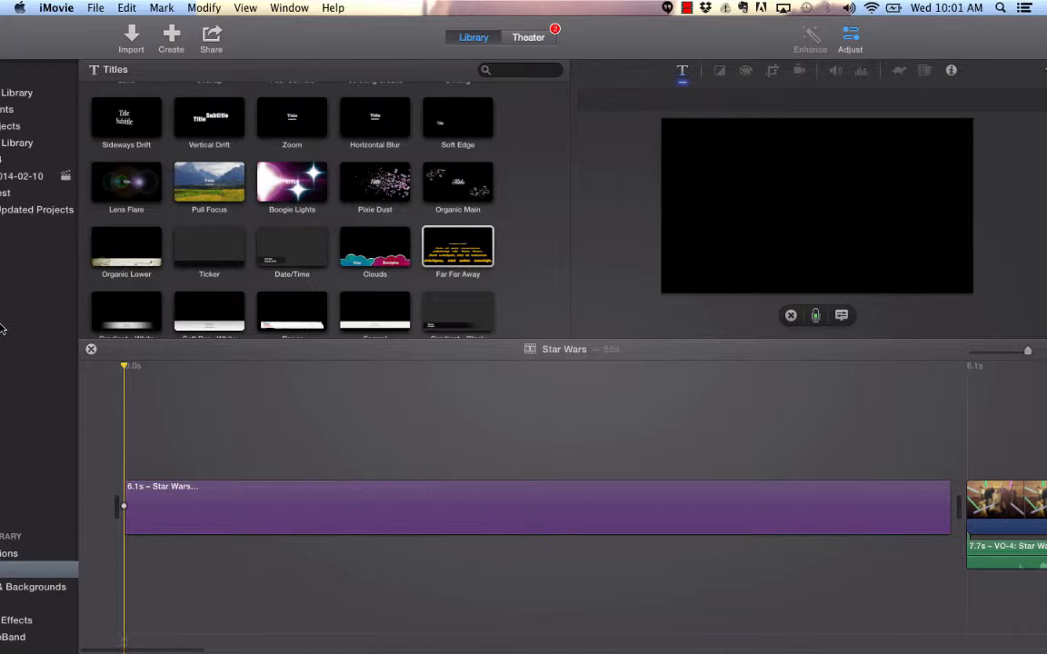
key(space)
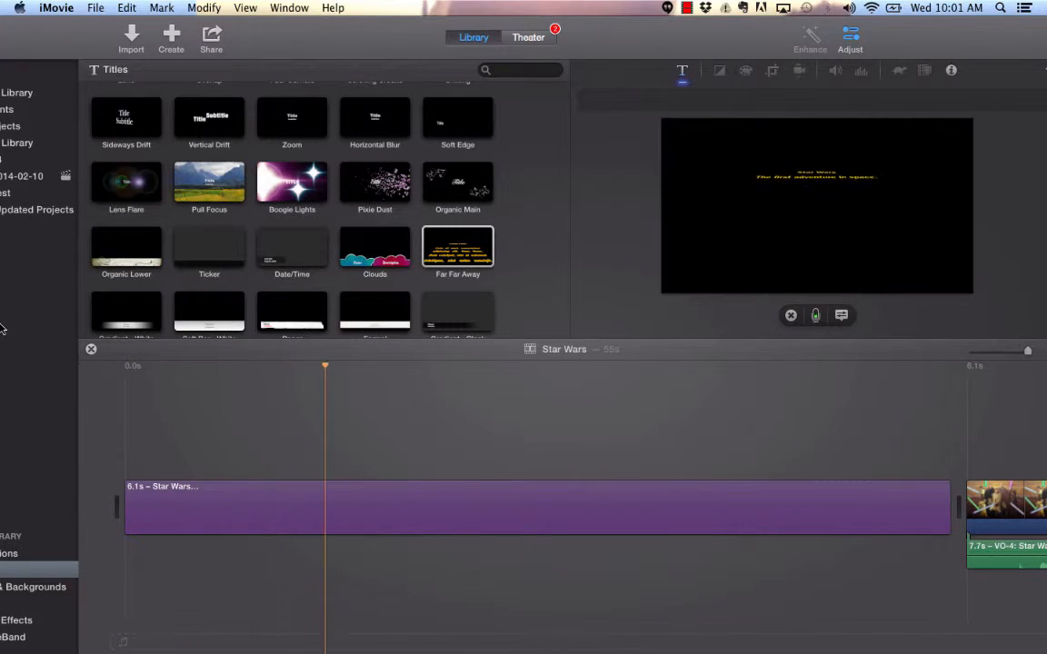
key(space)
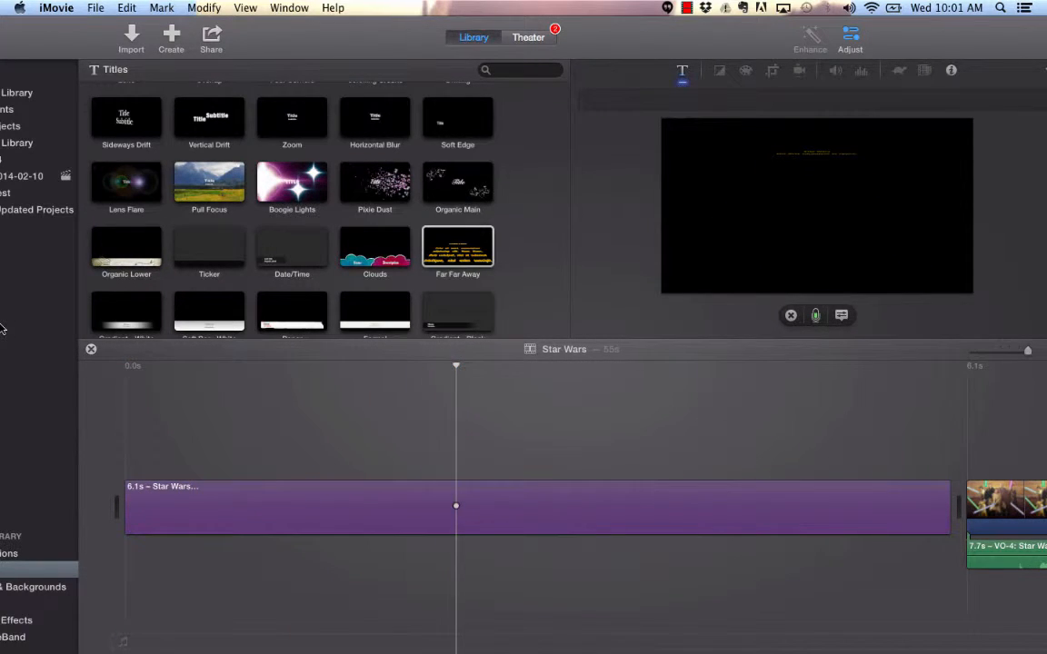
- Shift the window so the content library is in view and play the change from the title to the first picture
drag(268, 41, 333, 37)
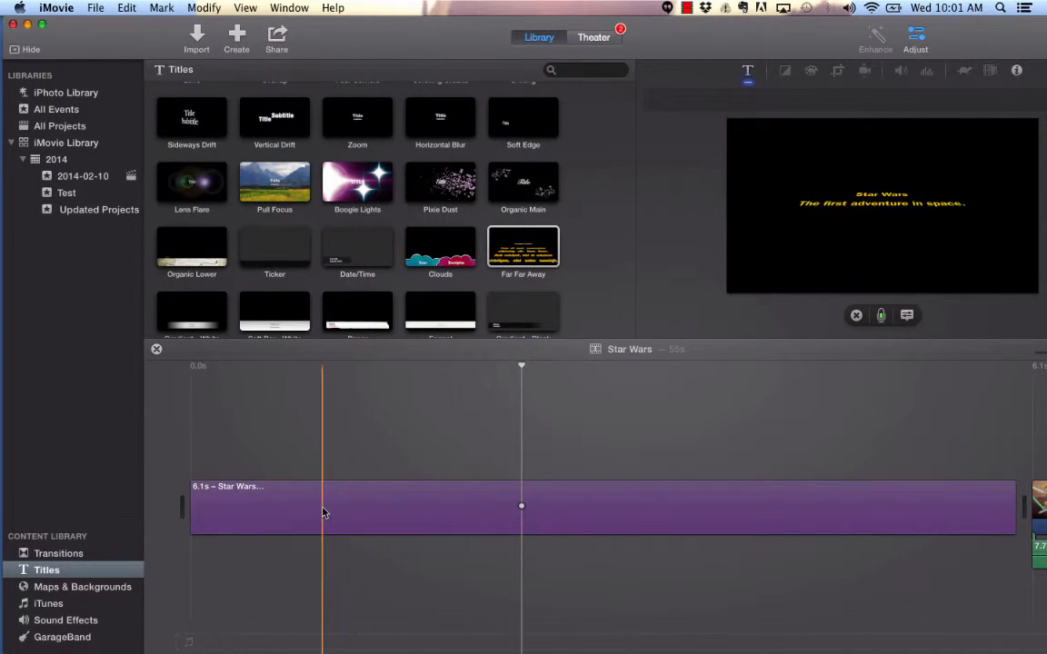
scroll(361, 509, right, 5)
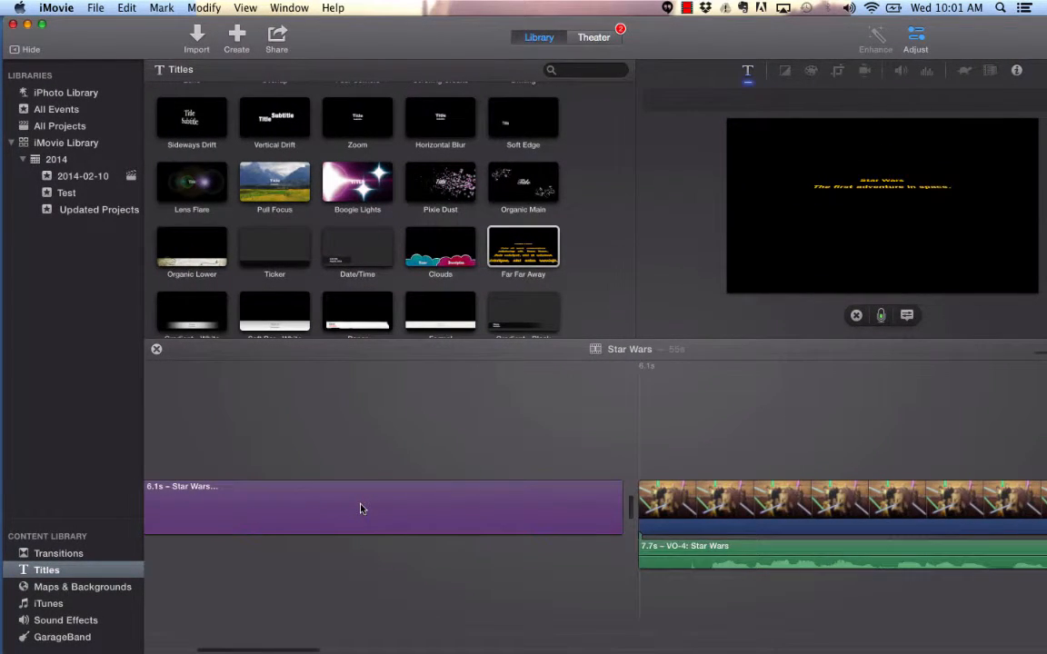
scroll(360, 509, right, 1)
scroll(361, 509, right, 2)
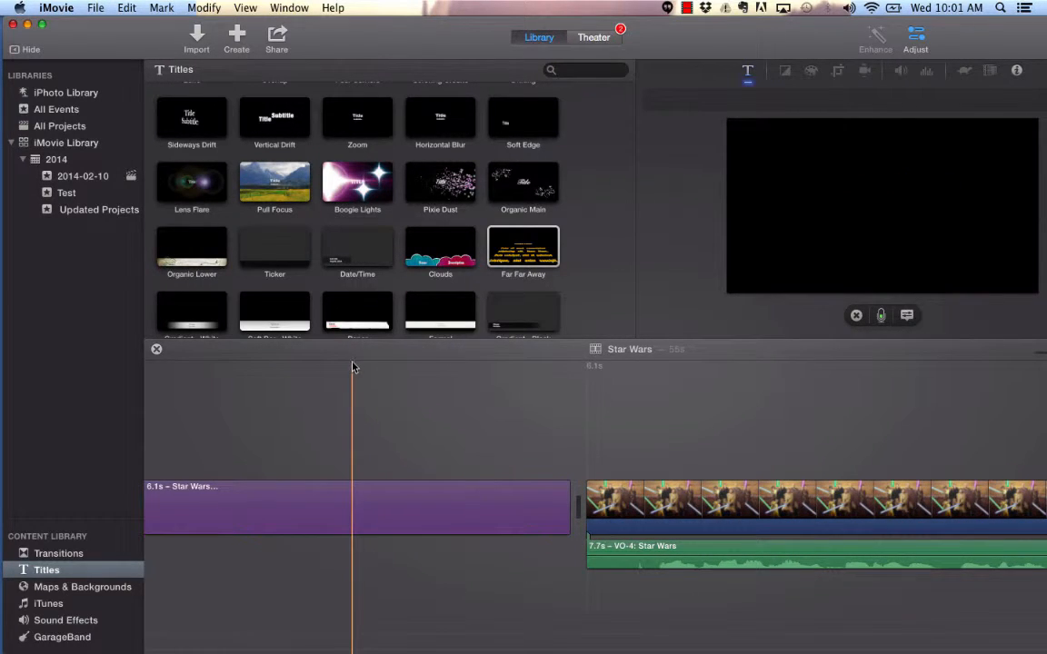
key(space)
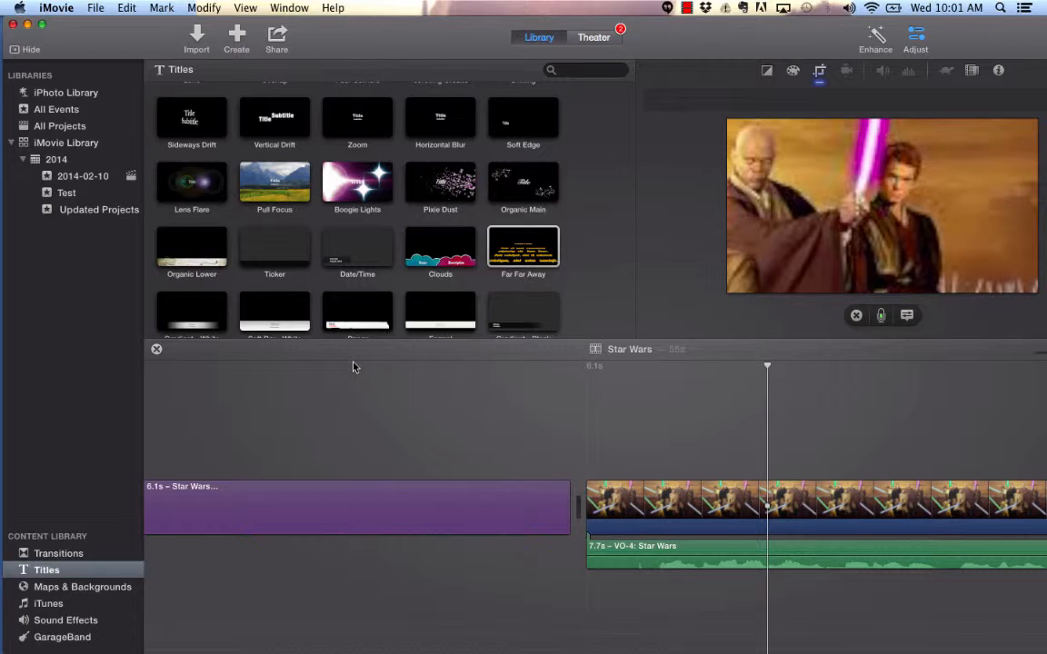
- Add a Fade to Black transition between the opening title and the first picture
click(58, 554)
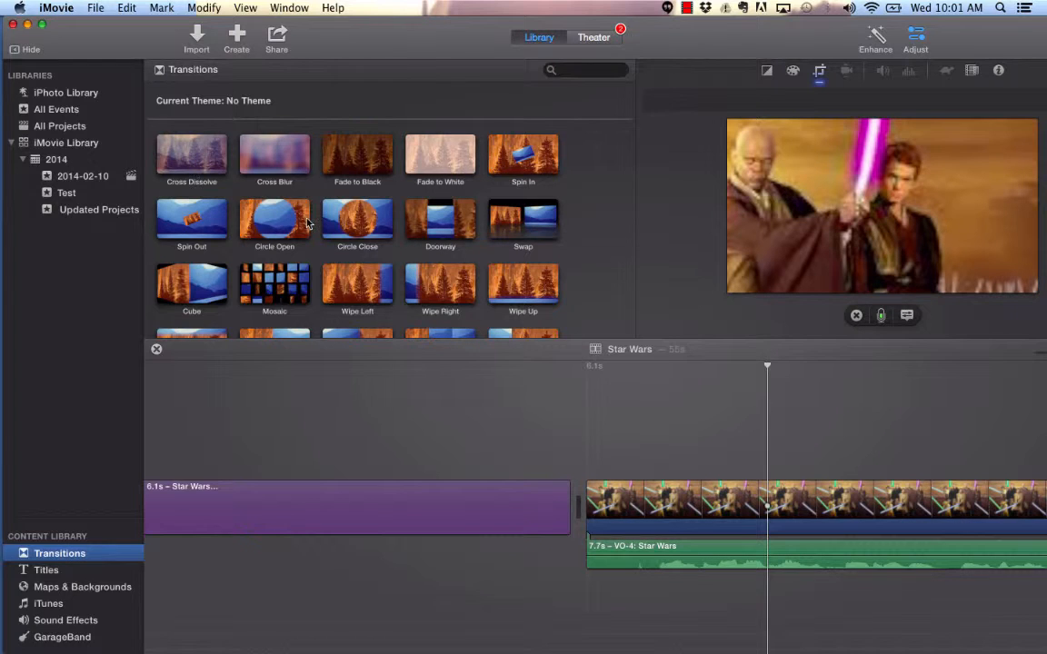
scroll(307, 223, down, 3)
scroll(307, 223, down, 3)
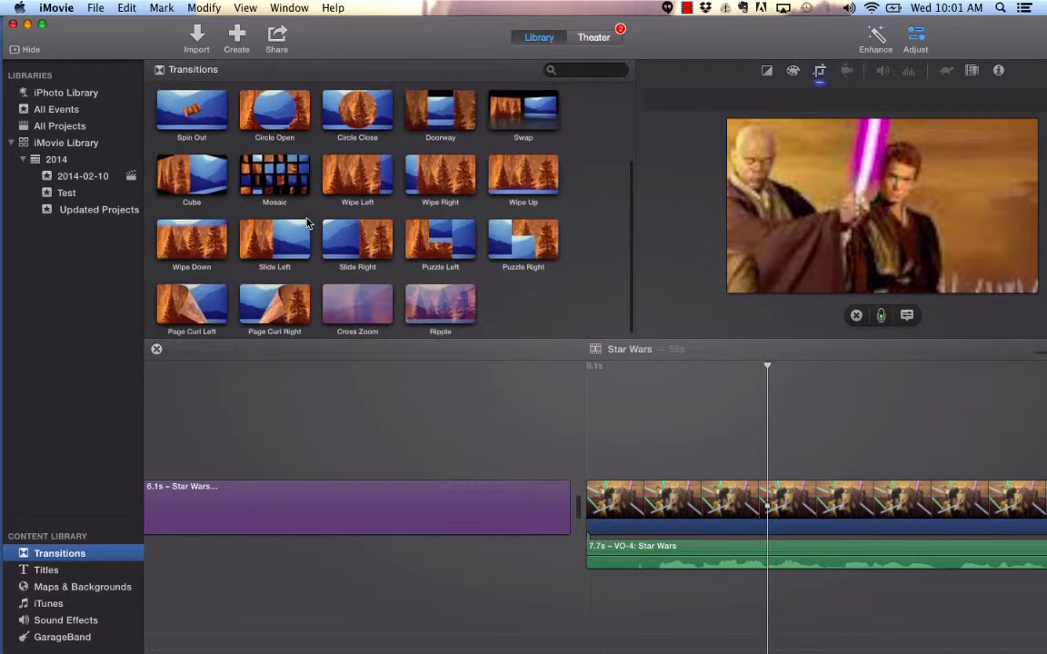
scroll(307, 223, up, 2)
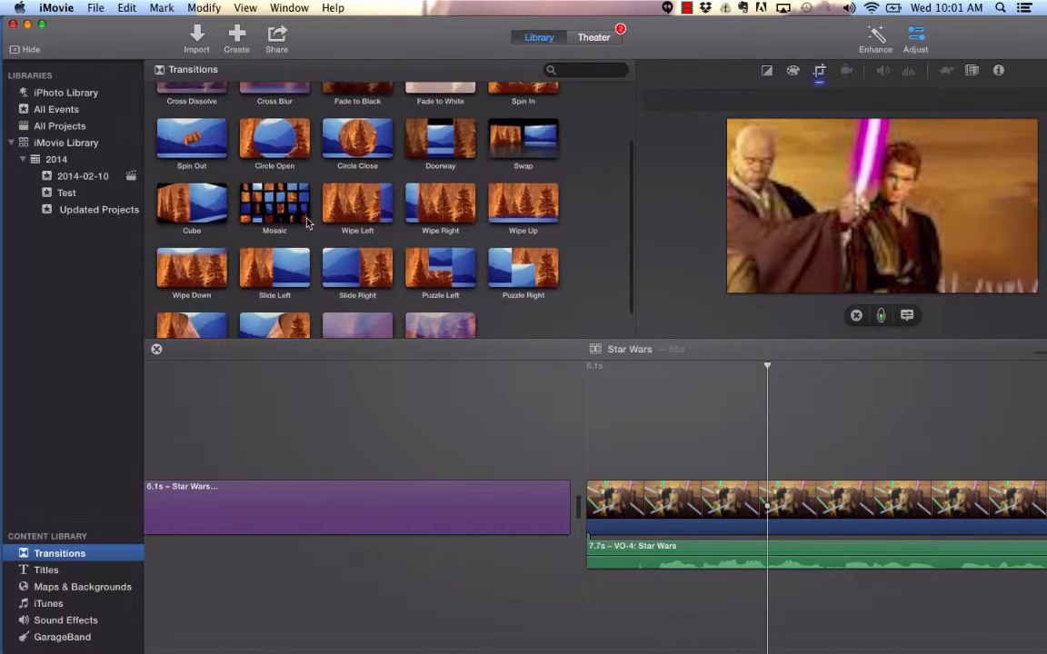
scroll(307, 223, up, 2)
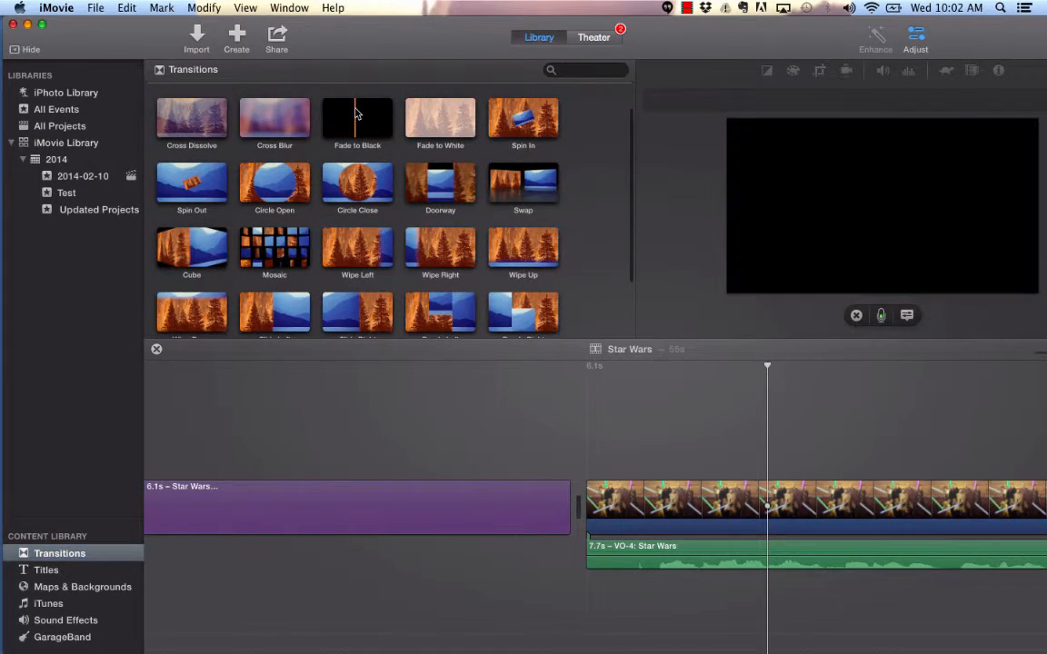
drag(359, 136, 498, 510)
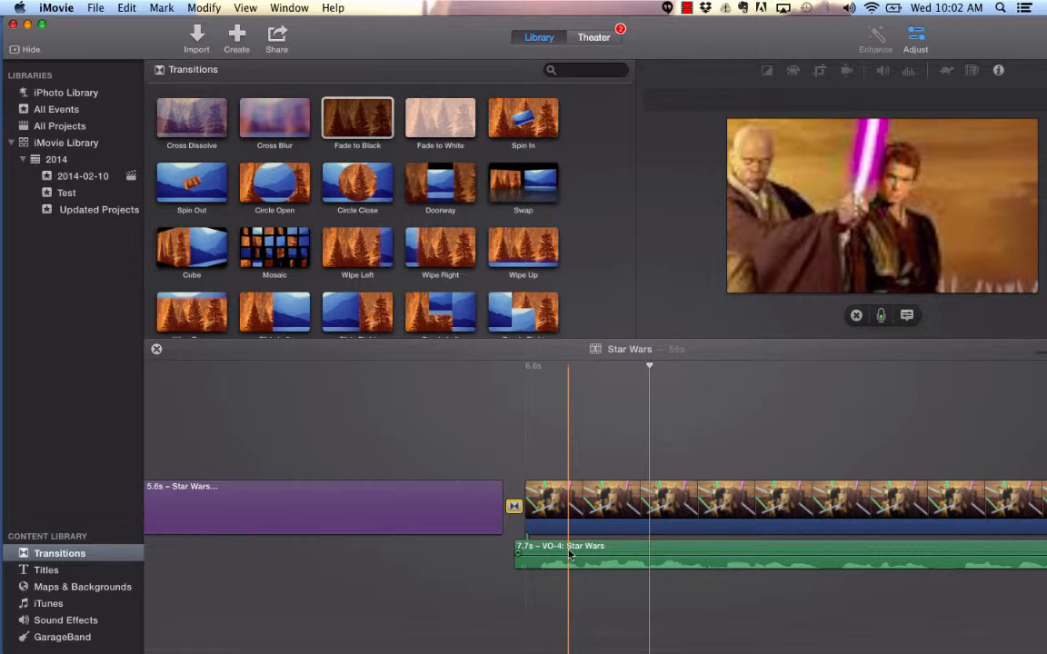
- Move the voiceover so it starts with the first picture, and play back the transition from the title
click(693, 550)
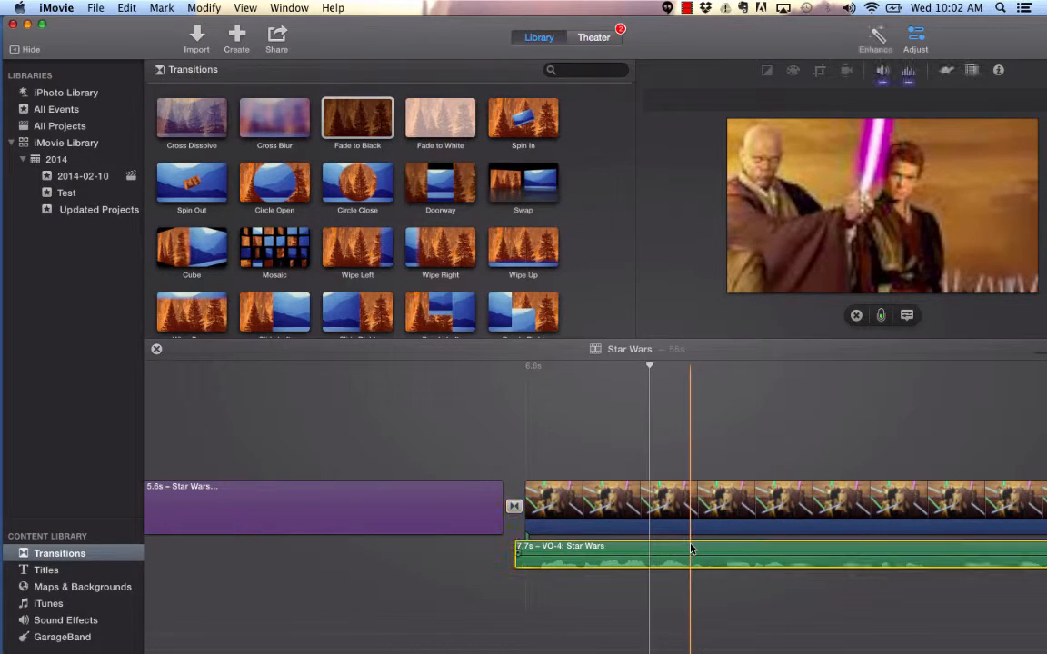
drag(708, 548, 720, 548)
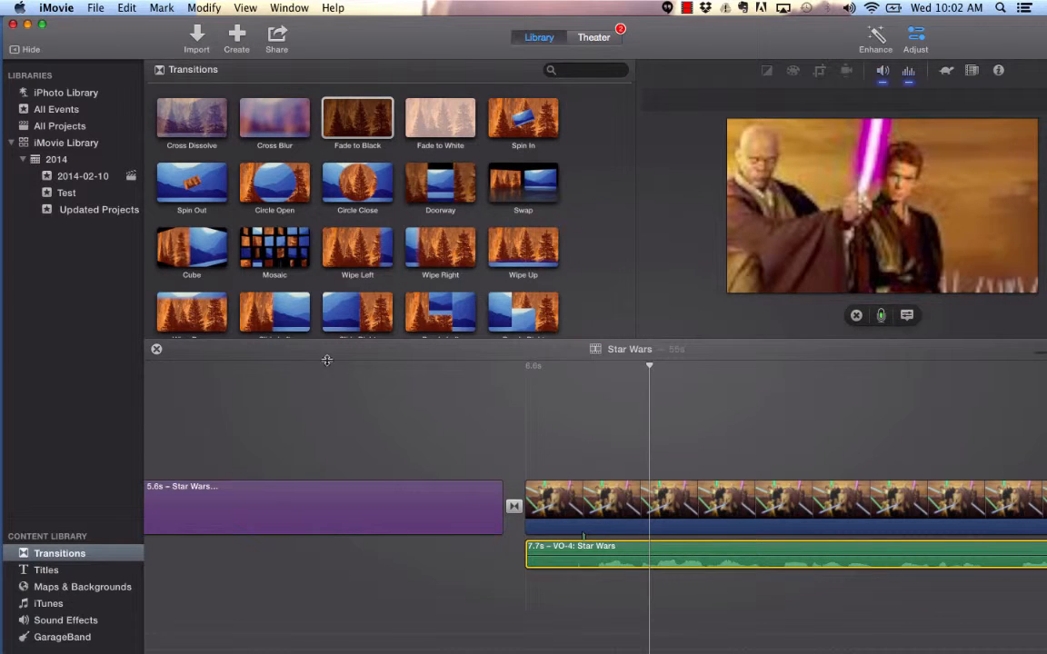
click(361, 367)
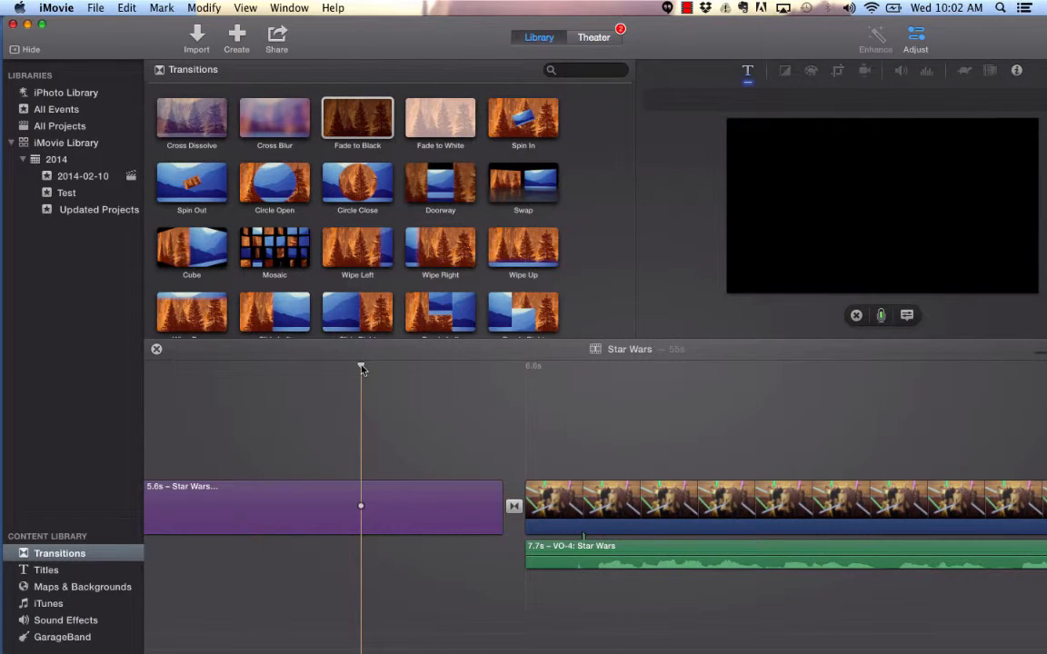
key(space)
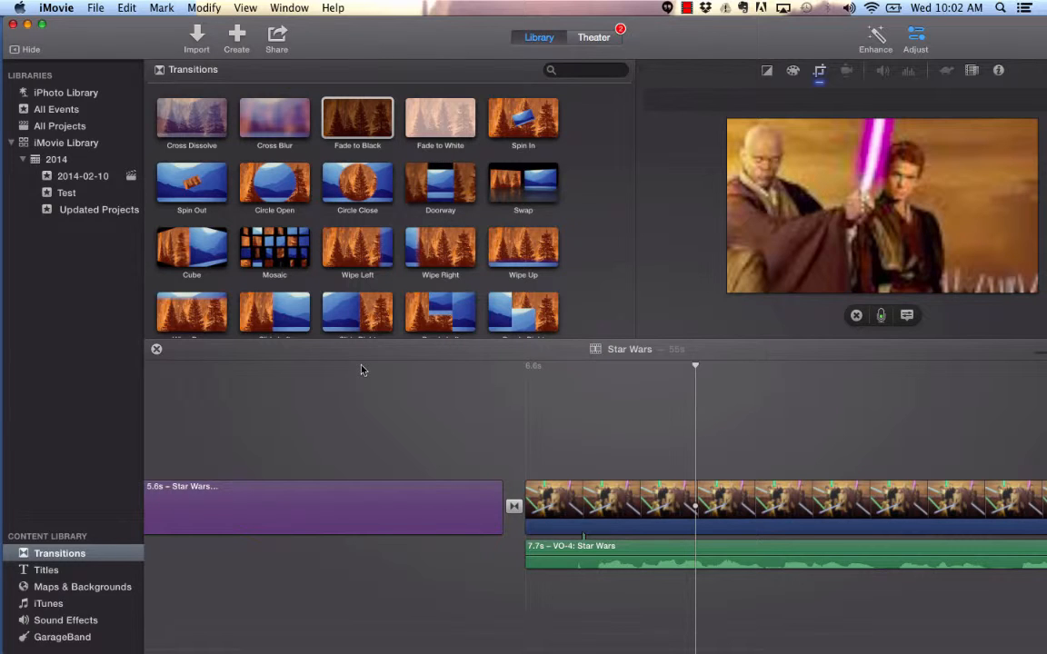
- Search the iTunes music for "Empire" and add The Imperial March to the timeline below the opening title
click(49, 604)
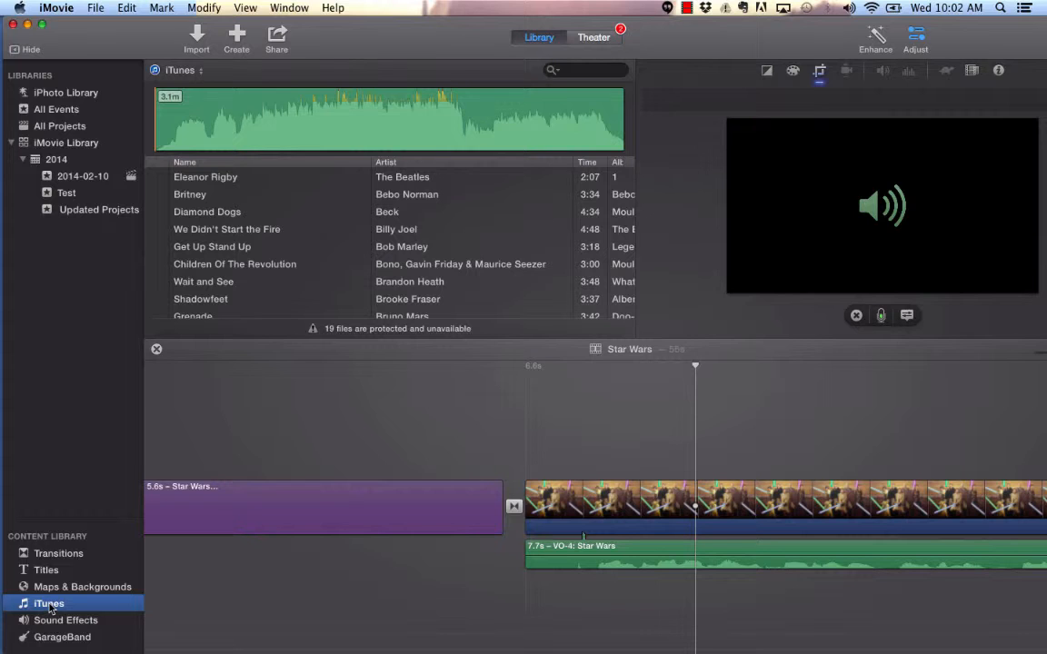
click(574, 71)
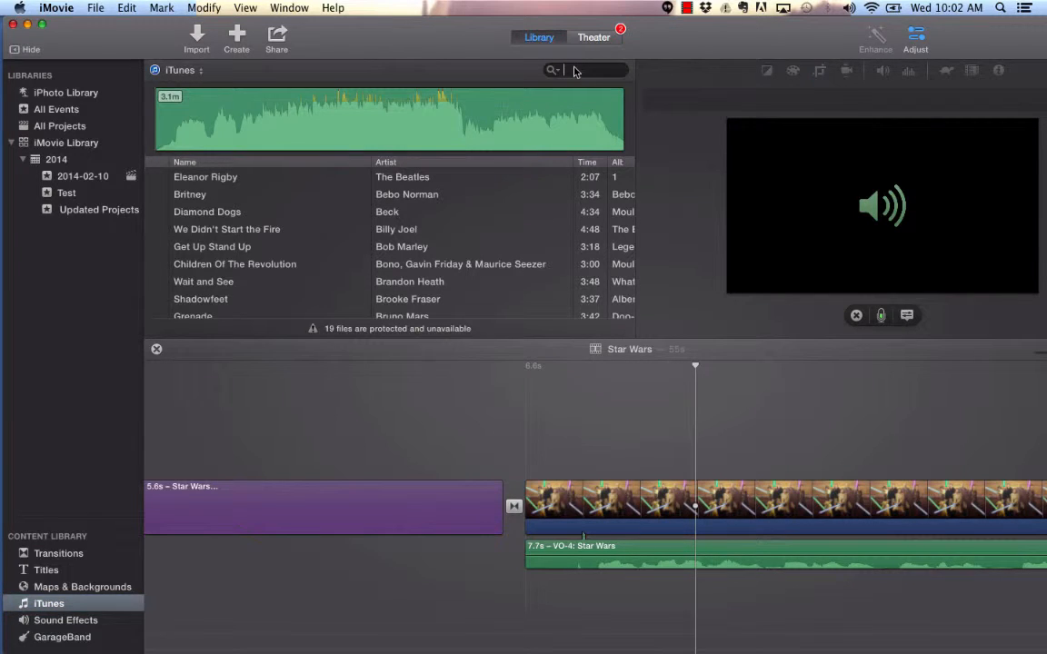
text(Empire)
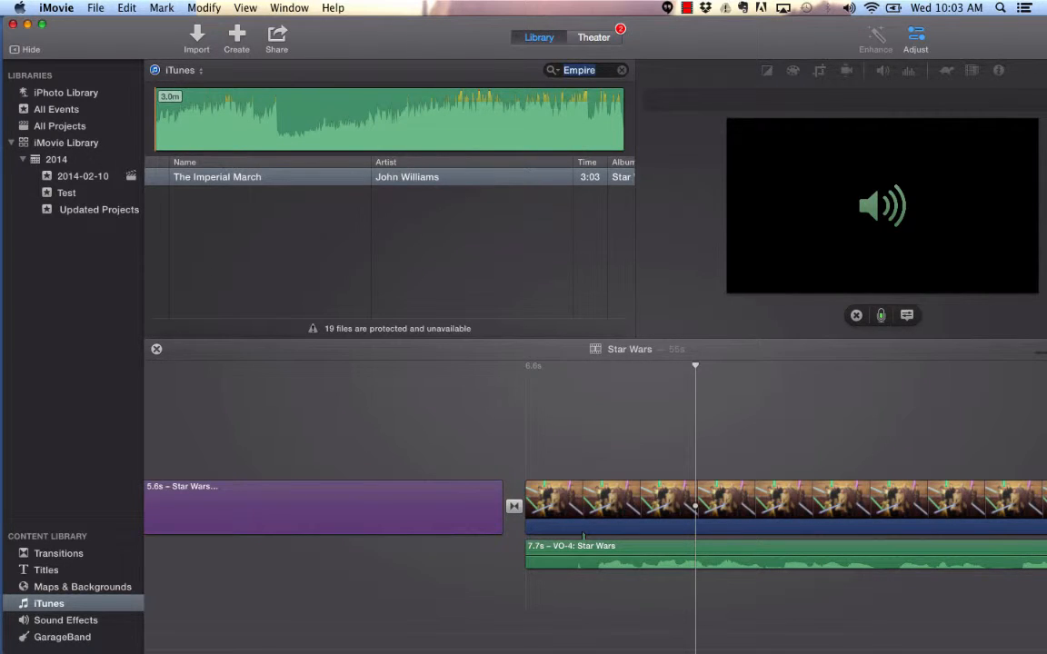
click(222, 176)
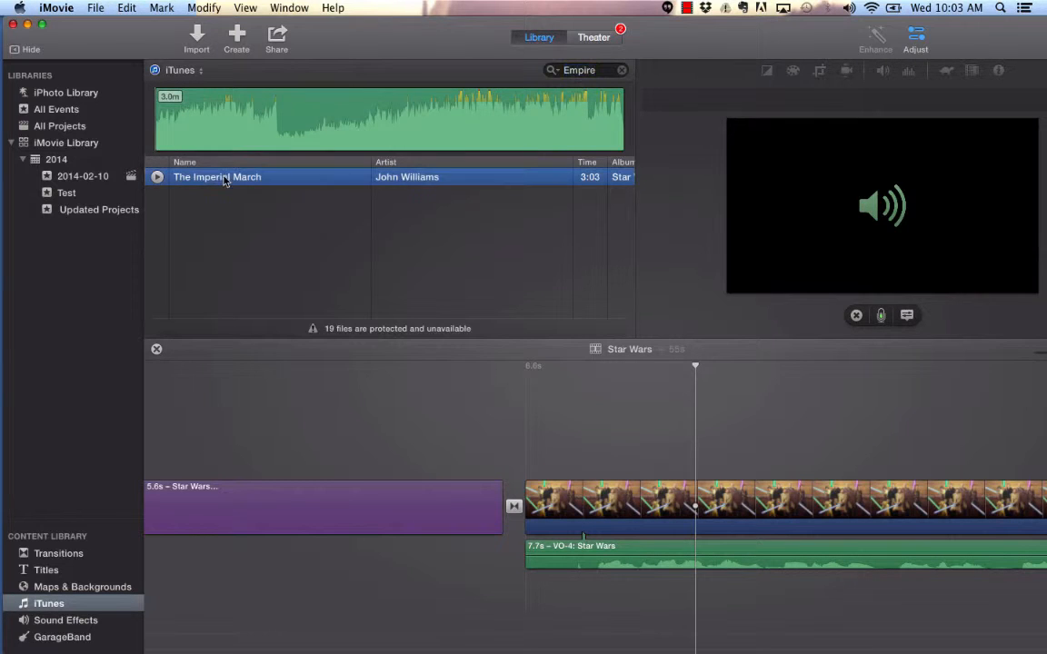
drag(200, 326, 163, 630)
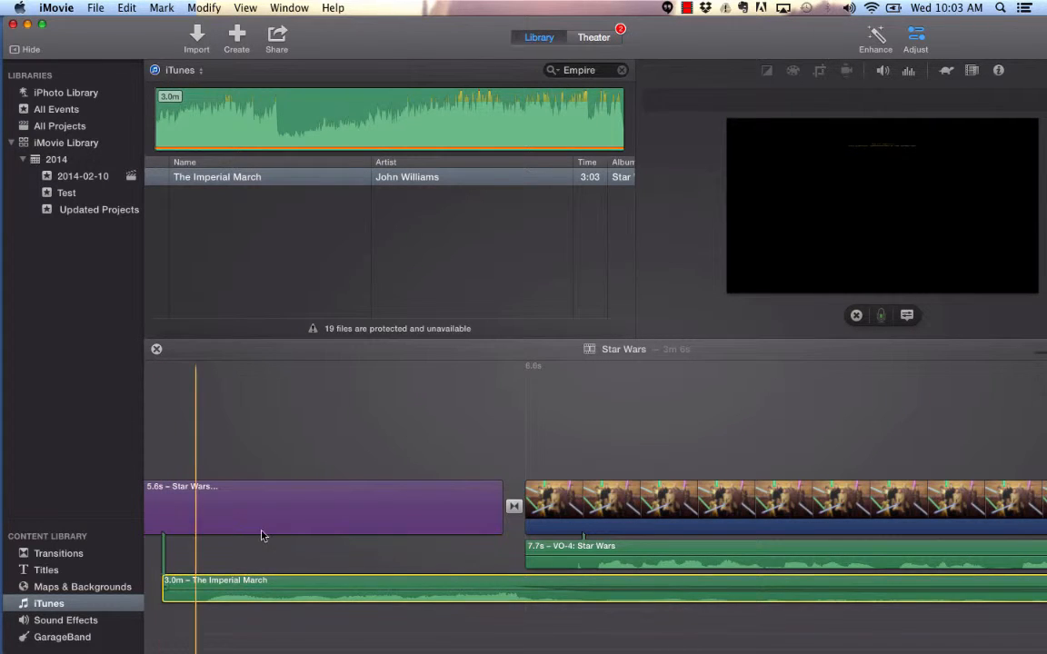
- Move The Imperial March to the very beginning of the timeline and play the movie from there
scroll(270, 551, left, 5)
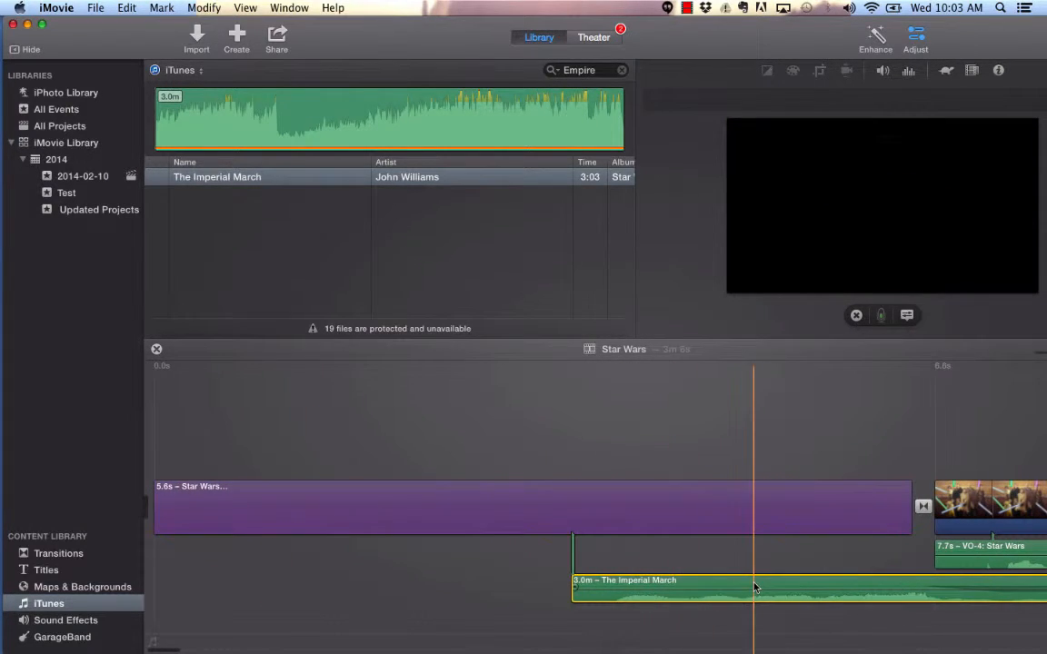
drag(752, 589, 344, 591)
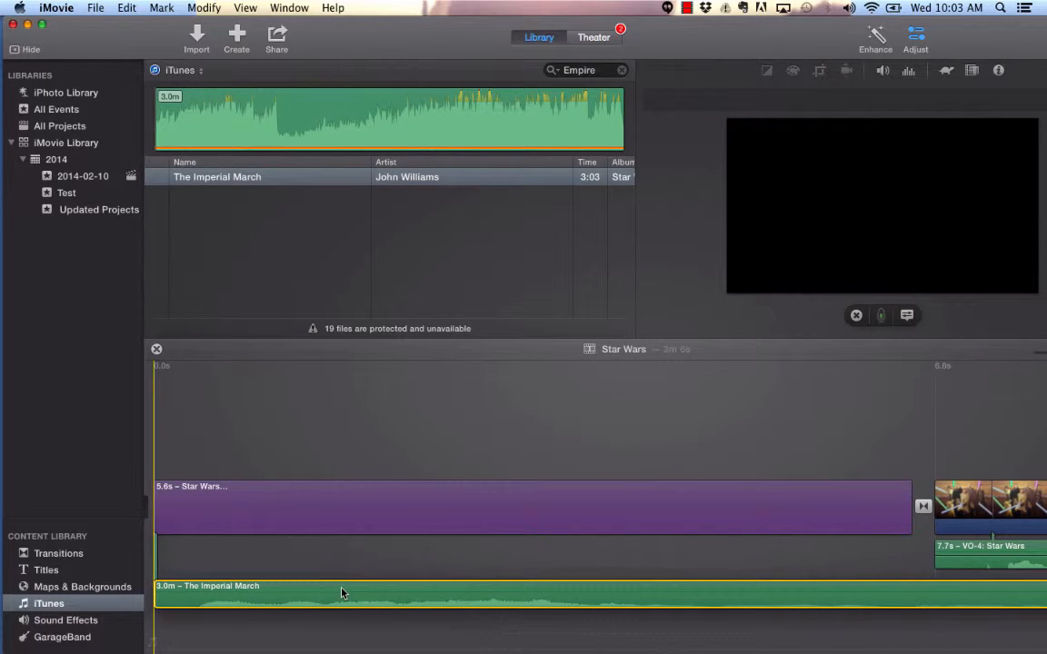
click(155, 366)
key(space)
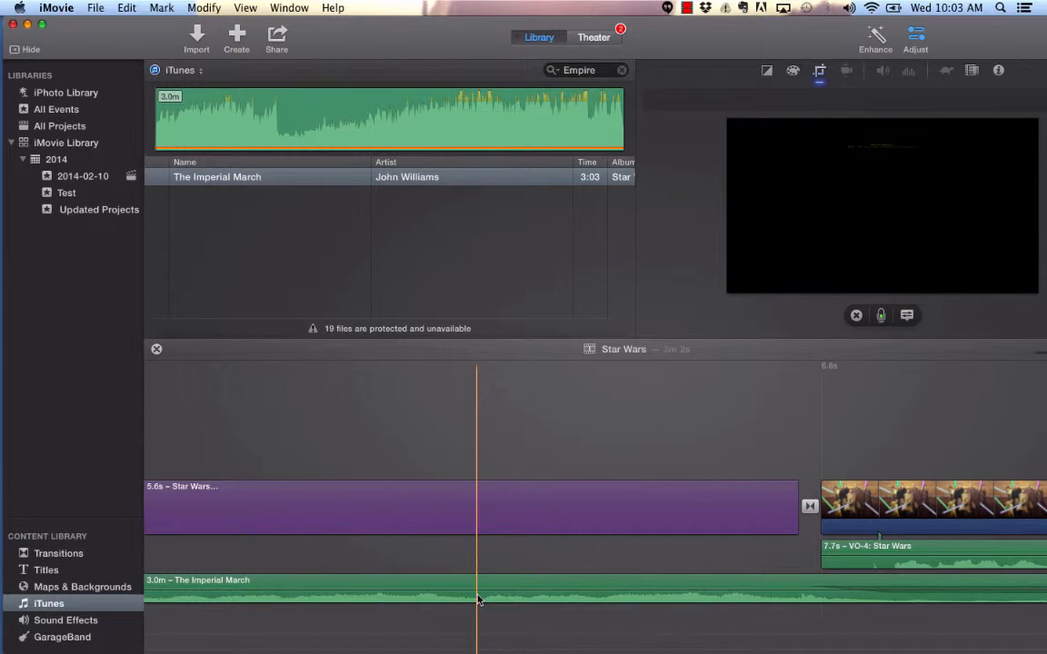
- Show the first picture's clip information and set its duration to 30 seconds
scroll(479, 600, right, 5)
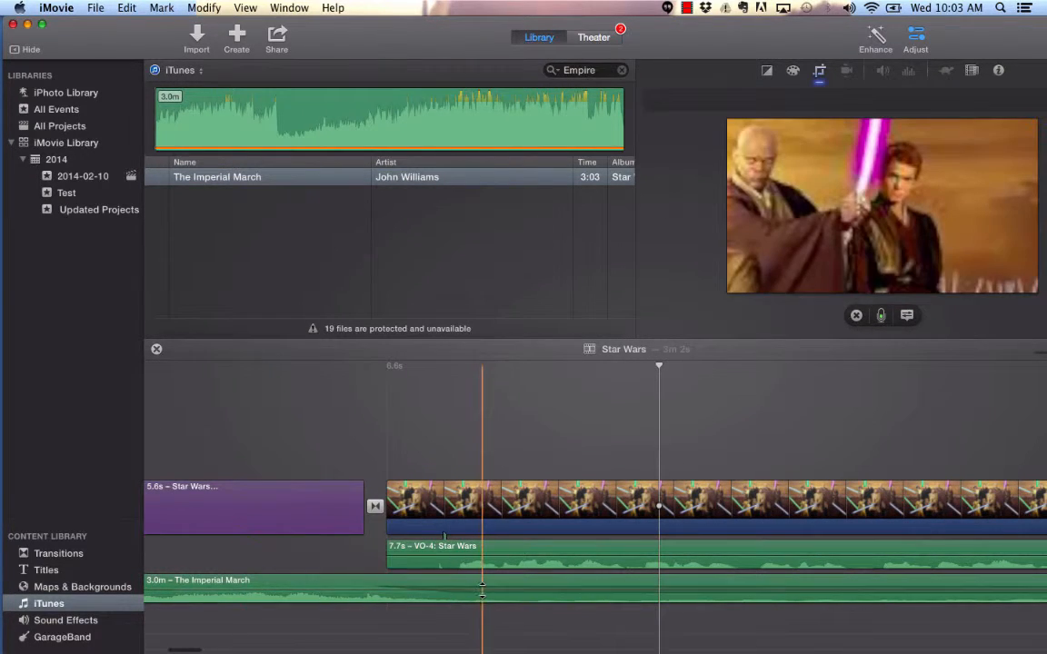
click(997, 70)
drag(1000, 22, 853, 22)
click(947, 99)
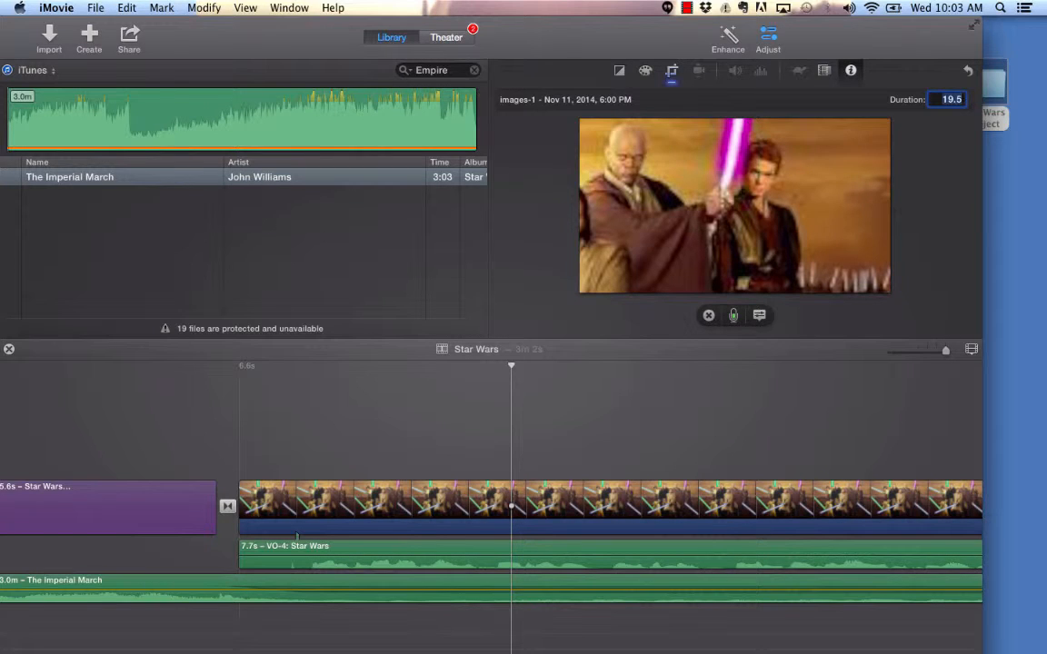
text(30)
key(Return)
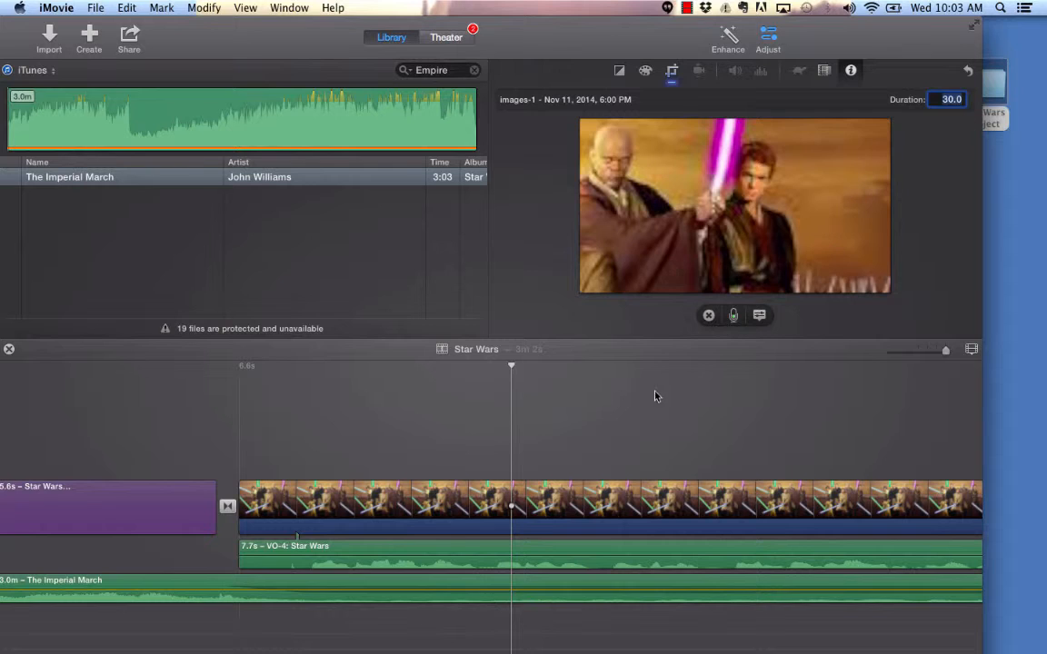
- Move the playhead back to the opening Star Wars title in the timeline
click(509, 366)
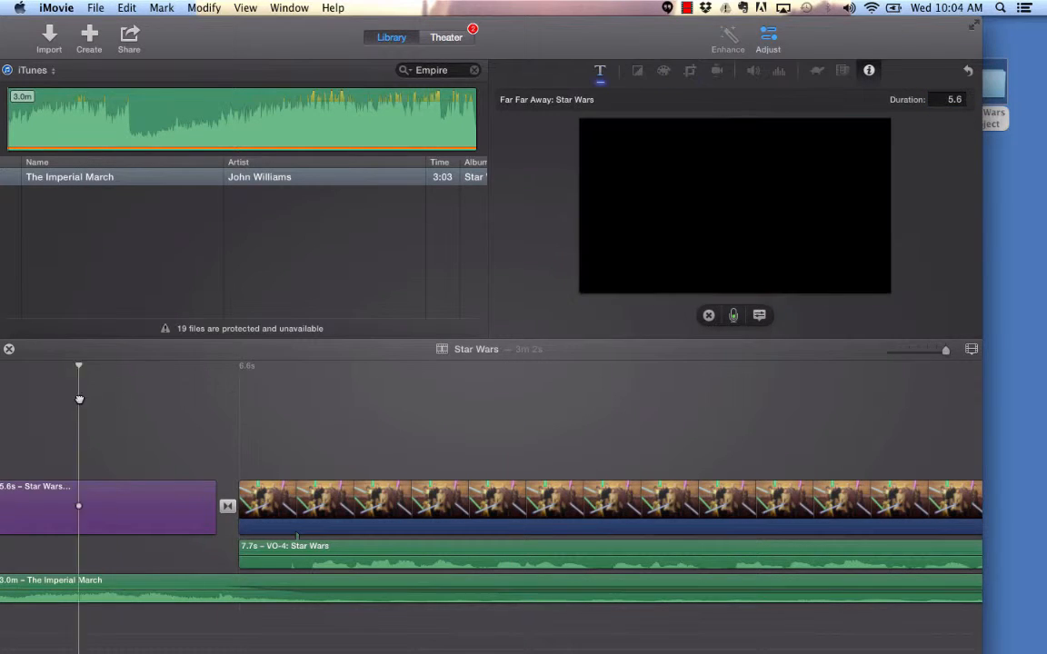
scroll(9, 404, left, 6)
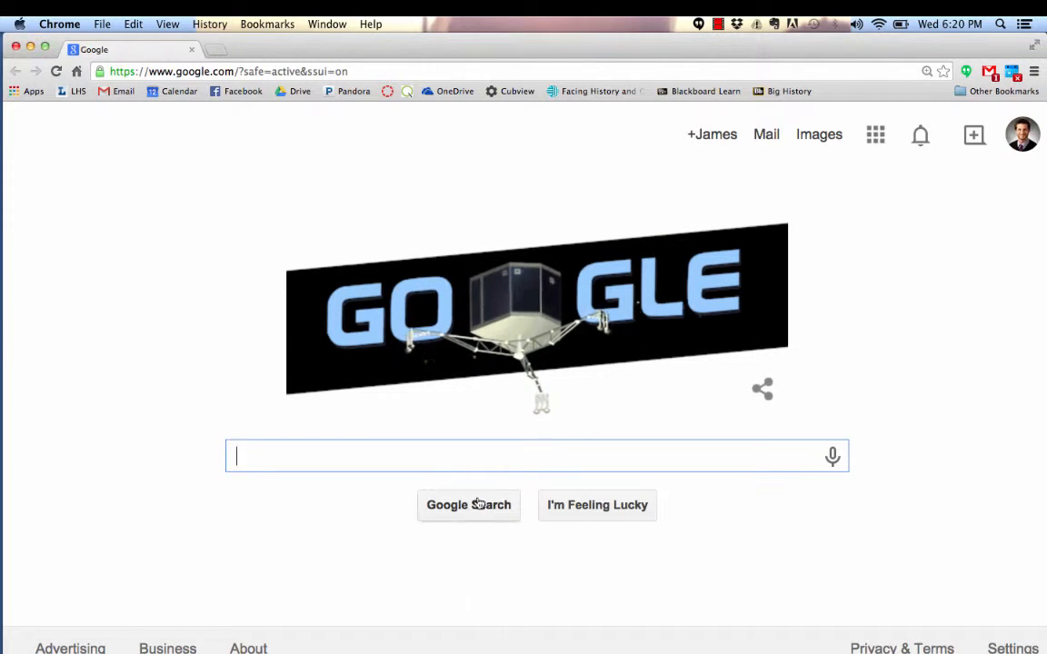
- Switch to Chrome and open the clipconverter.cc website
click(357, 71)
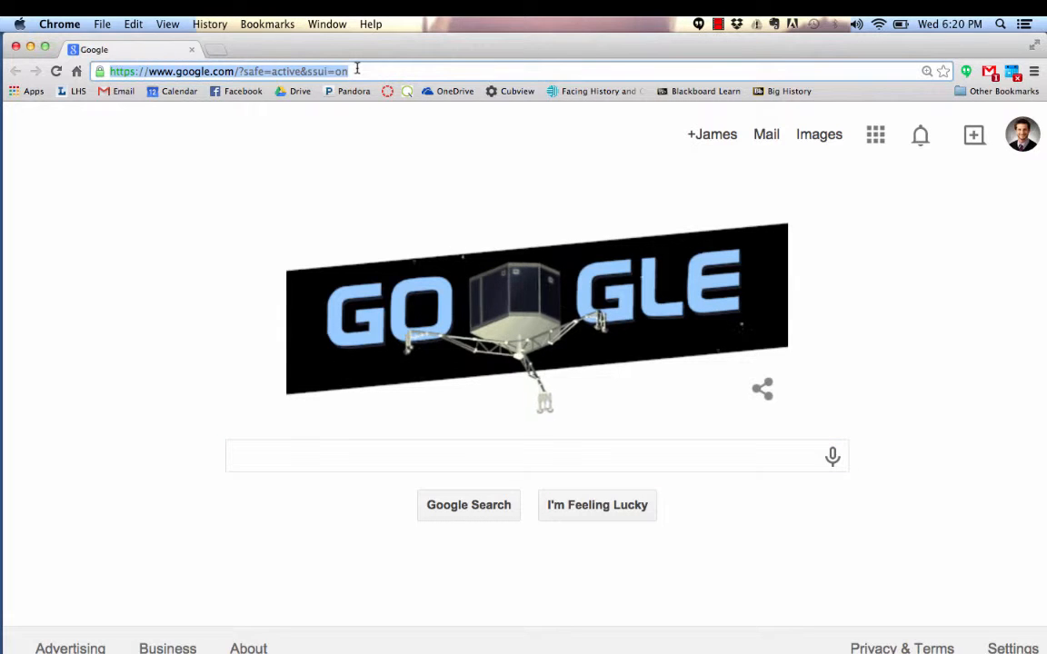
text(ck)
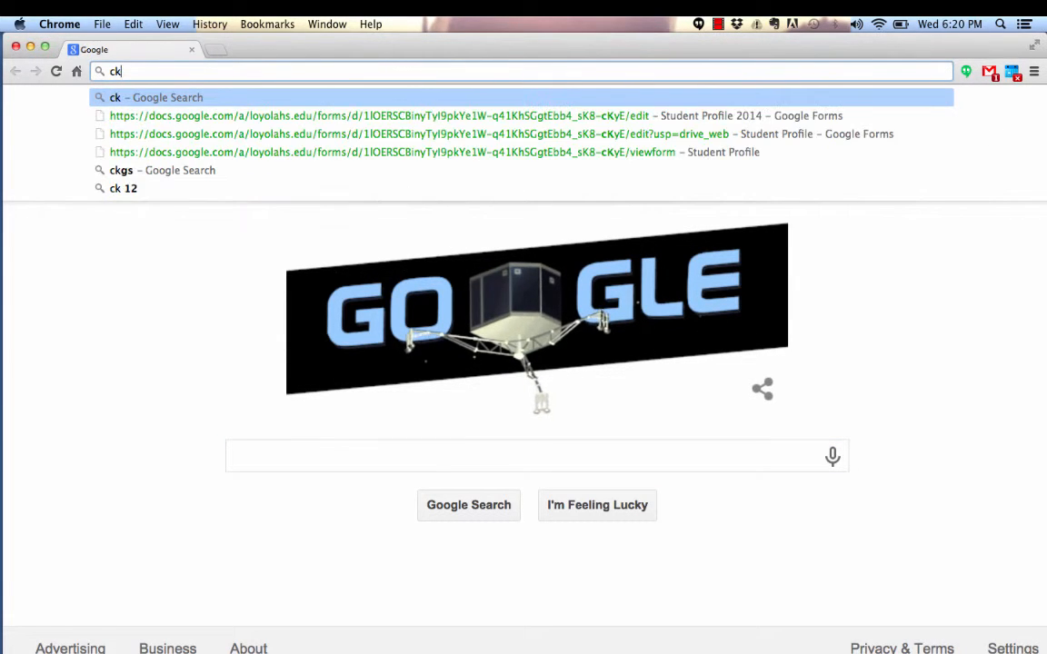
key(BackSpace)
text(lipc)
text(o)
key(BackSpace)
text(co)
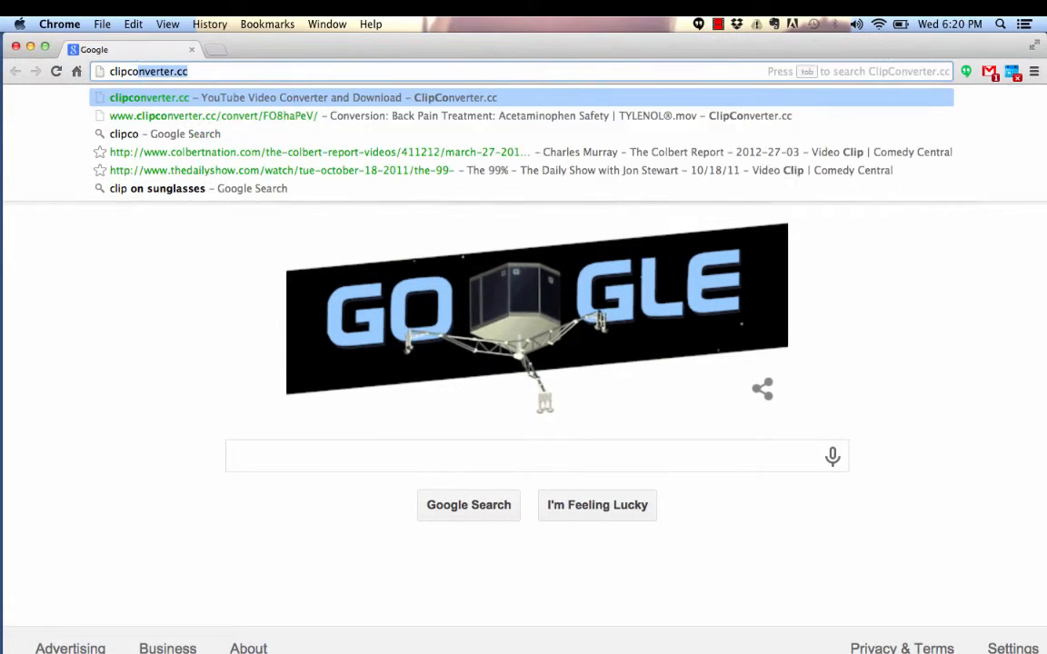
text(nverter.c)
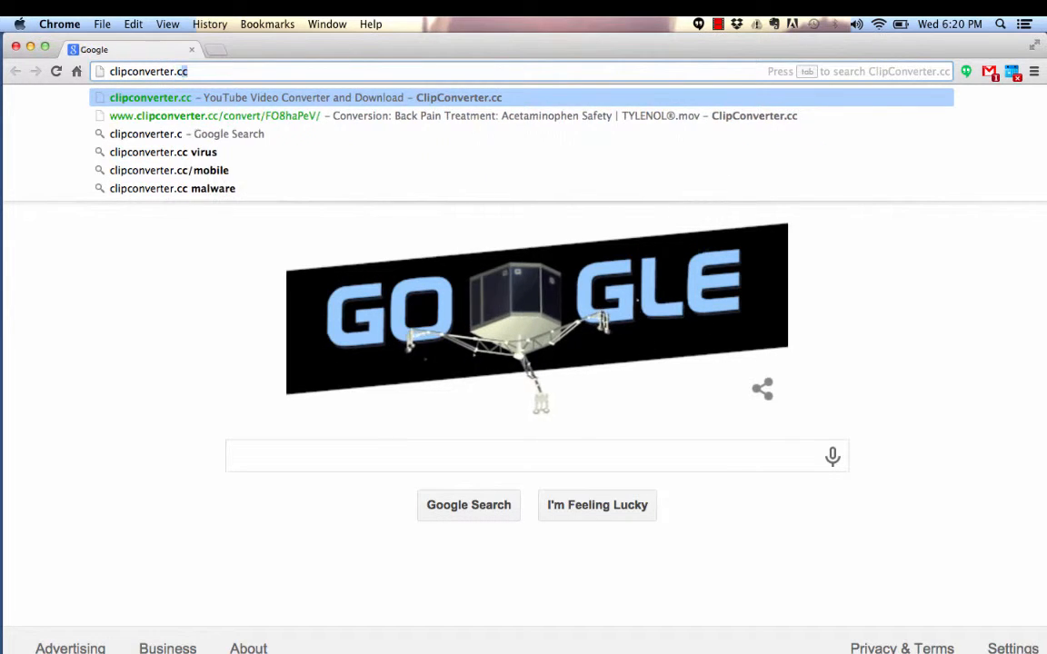
key(Return)
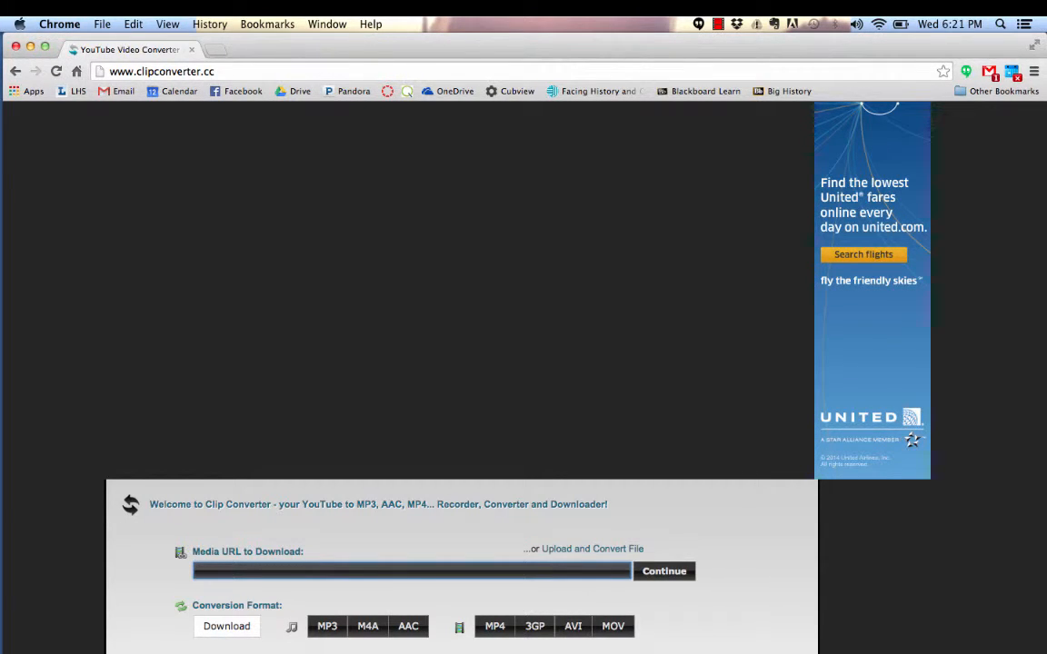
- In a new tab, find "Family Guy - Ultimate Power Universe" on YouTube with the search "family guy and star wars" and copy the paused video's address
click(216, 51)
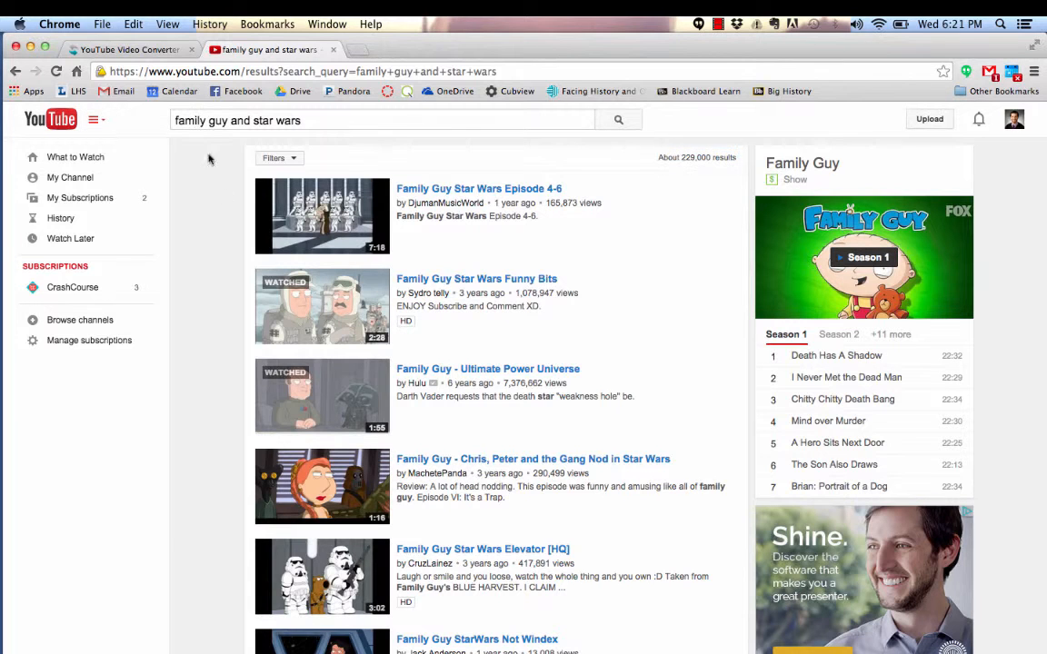
click(495, 369)
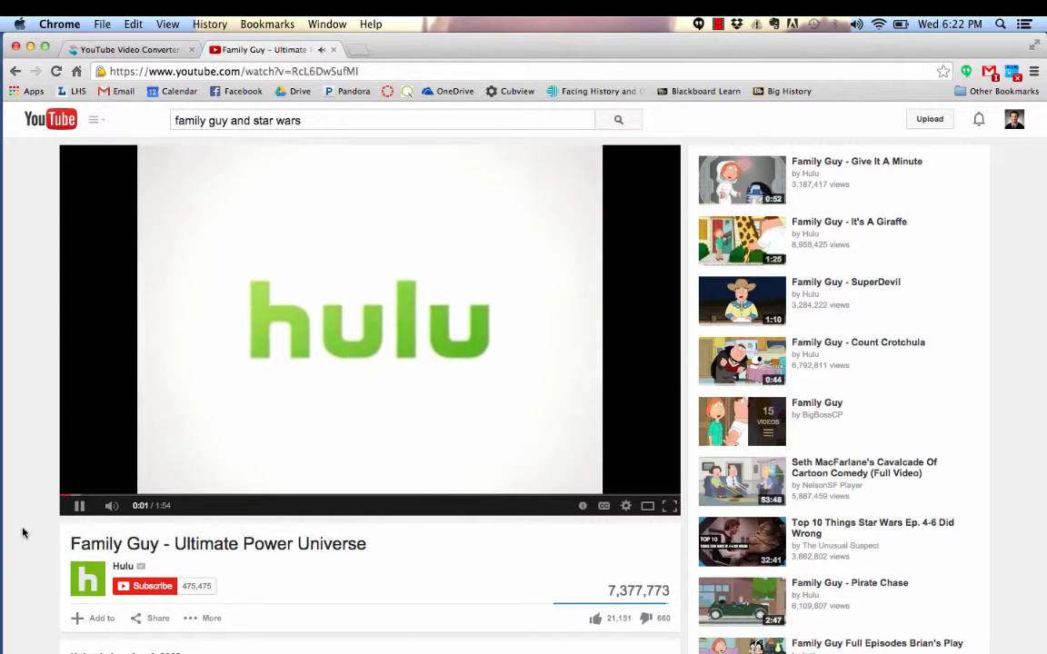
click(79, 506)
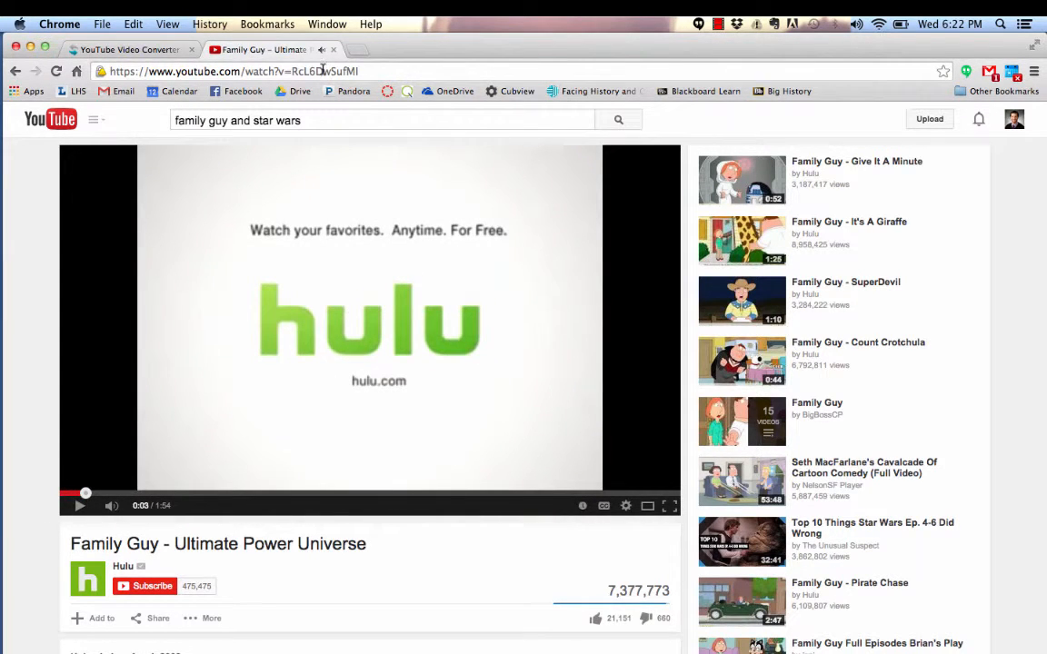
click(256, 73)
key(super+c)
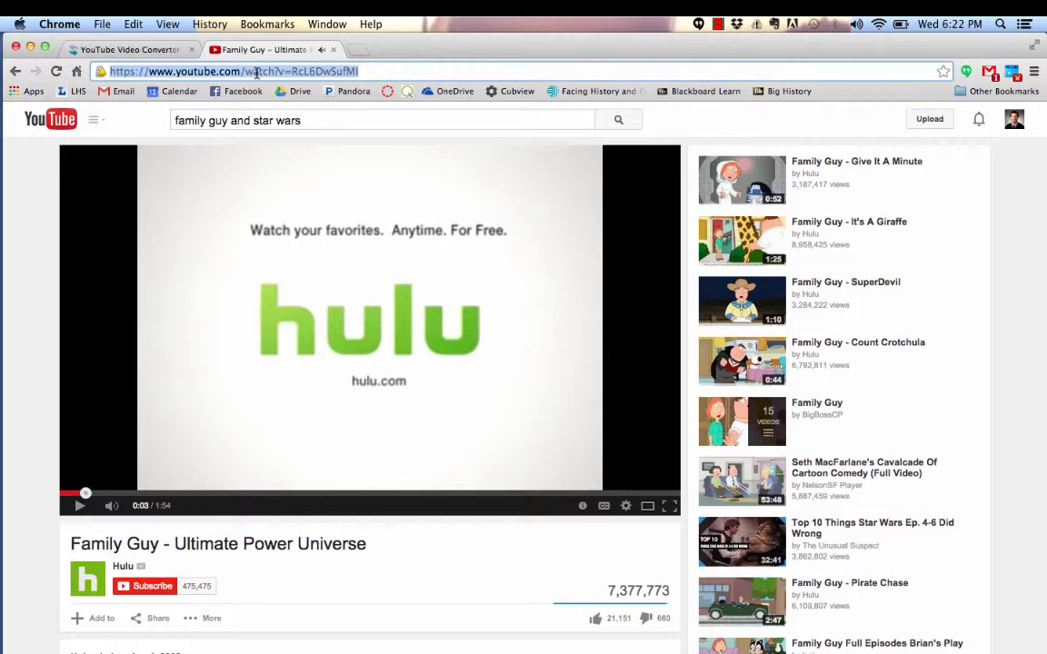
- Paste the YouTube video address as ClipConverter's media URL and have the site detect the media
click(104, 50)
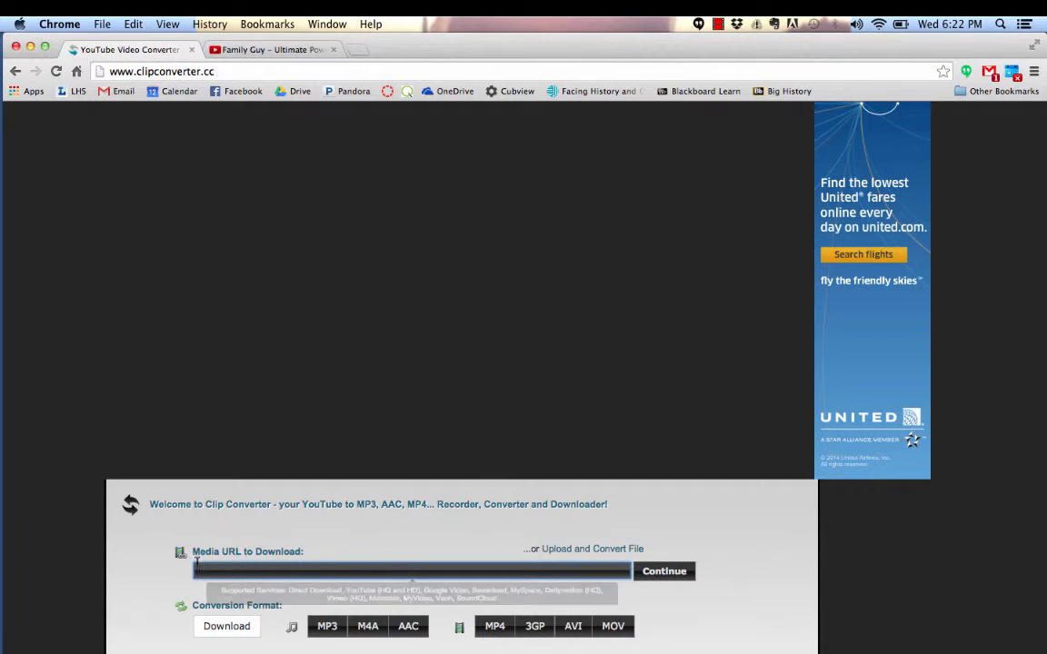
key(super+v)
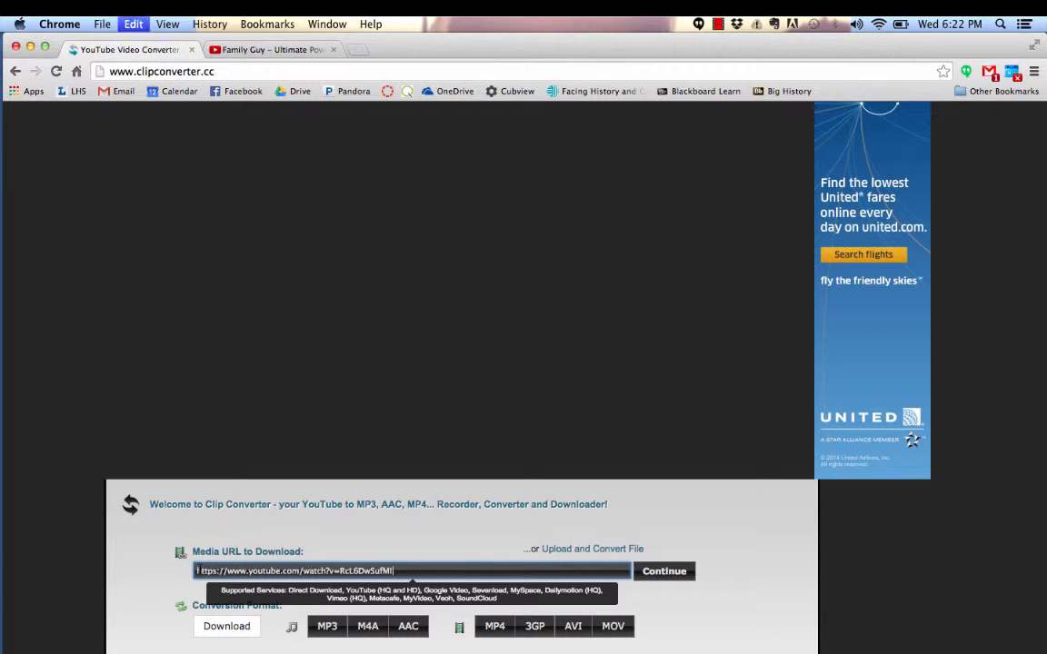
scroll(837, 533, down, 5)
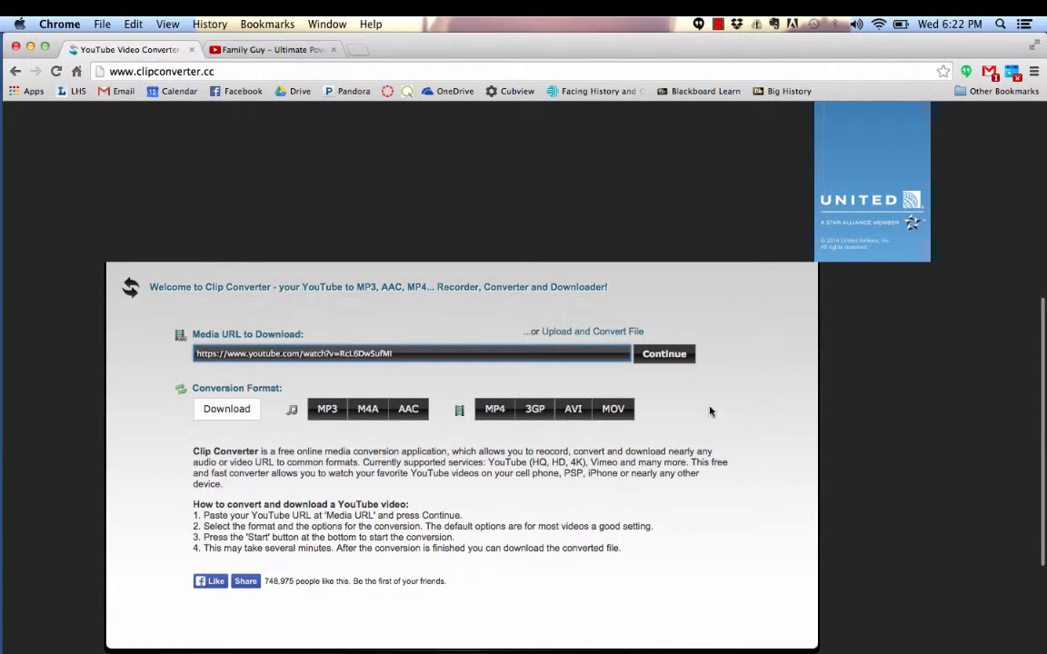
click(664, 354)
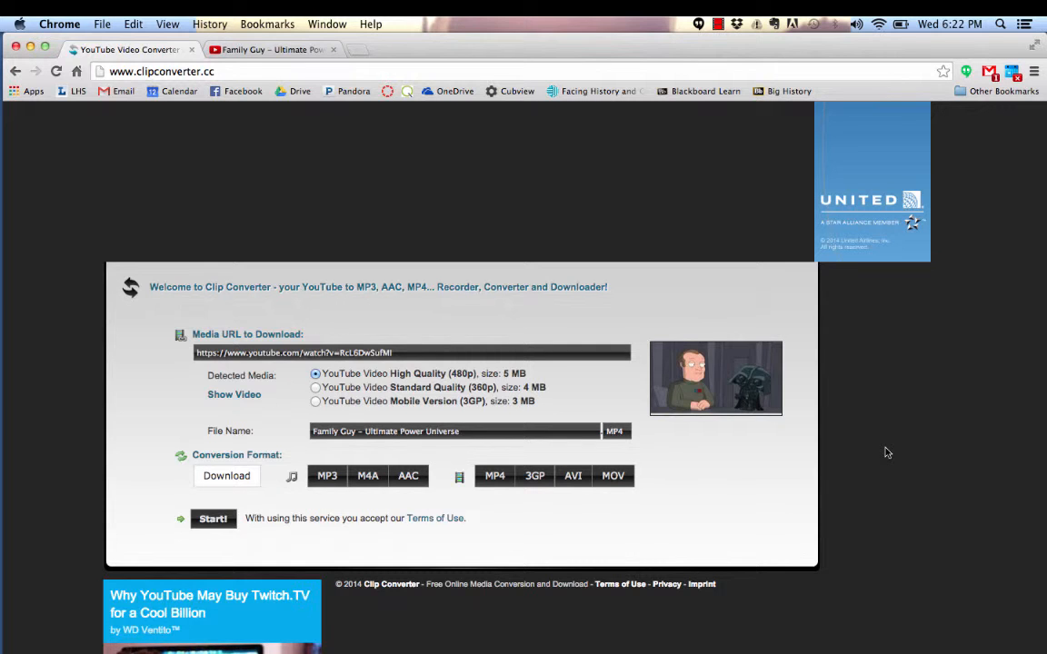
- Convert the detected Family Guy video to MOV format
scroll(887, 453, down, 3)
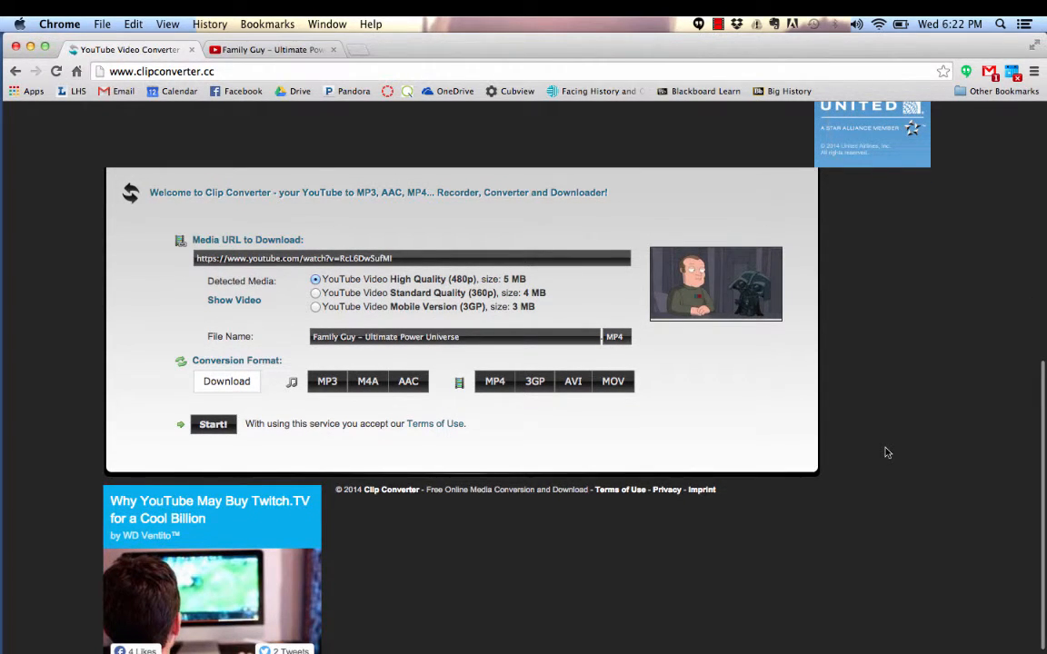
click(614, 385)
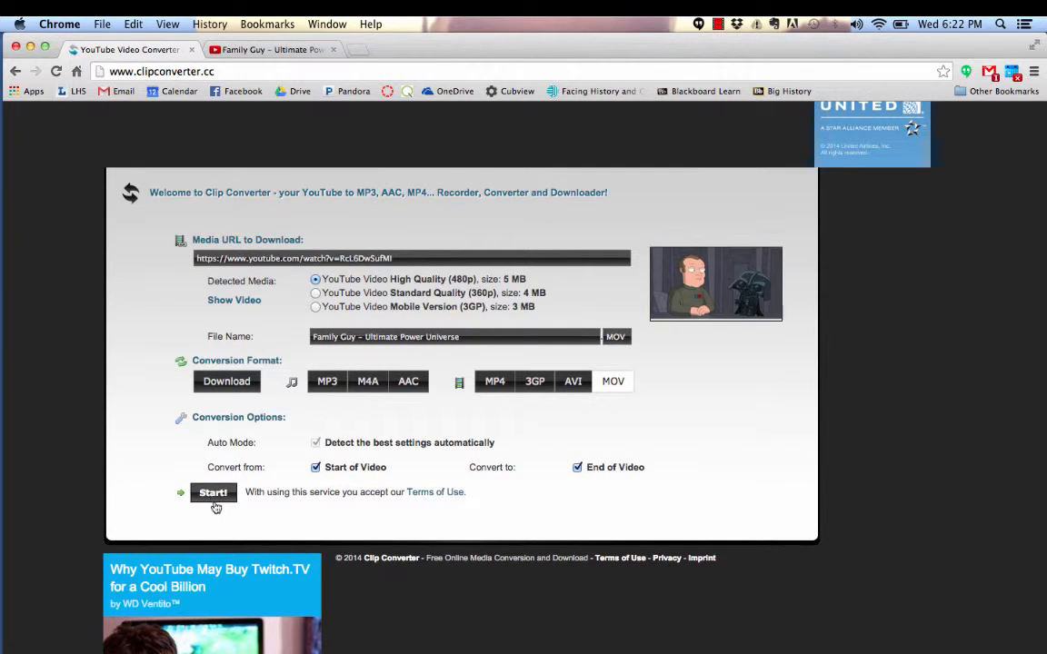
click(214, 493)
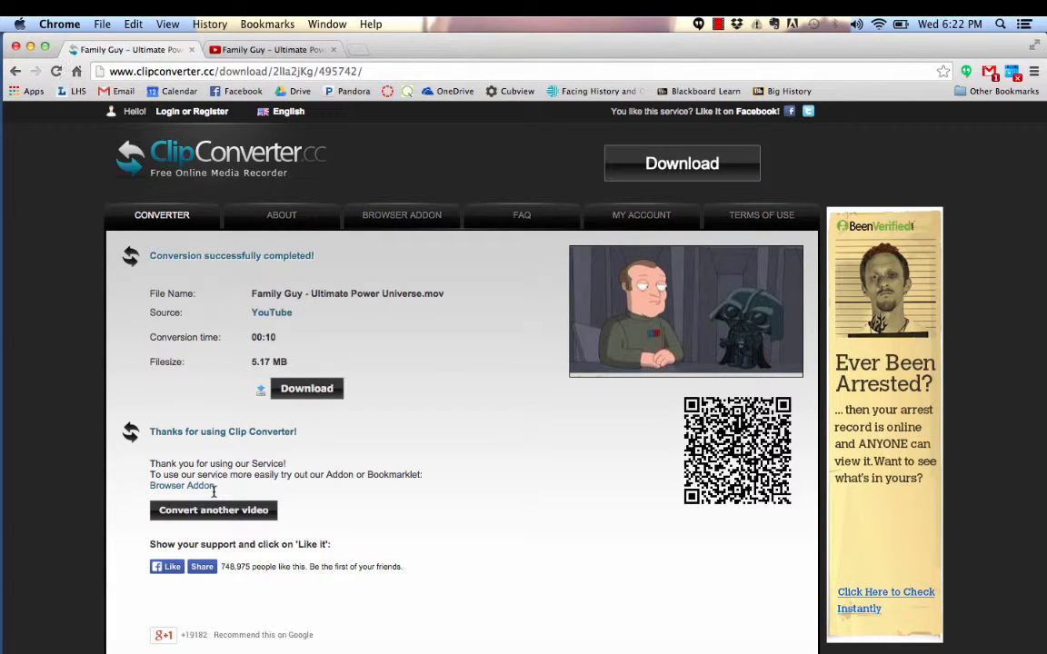
- Try to download the converted Family Guy - Ultimate Power Universe.mov to the Desktop, dismissing the Media Downloader alert
click(308, 392)
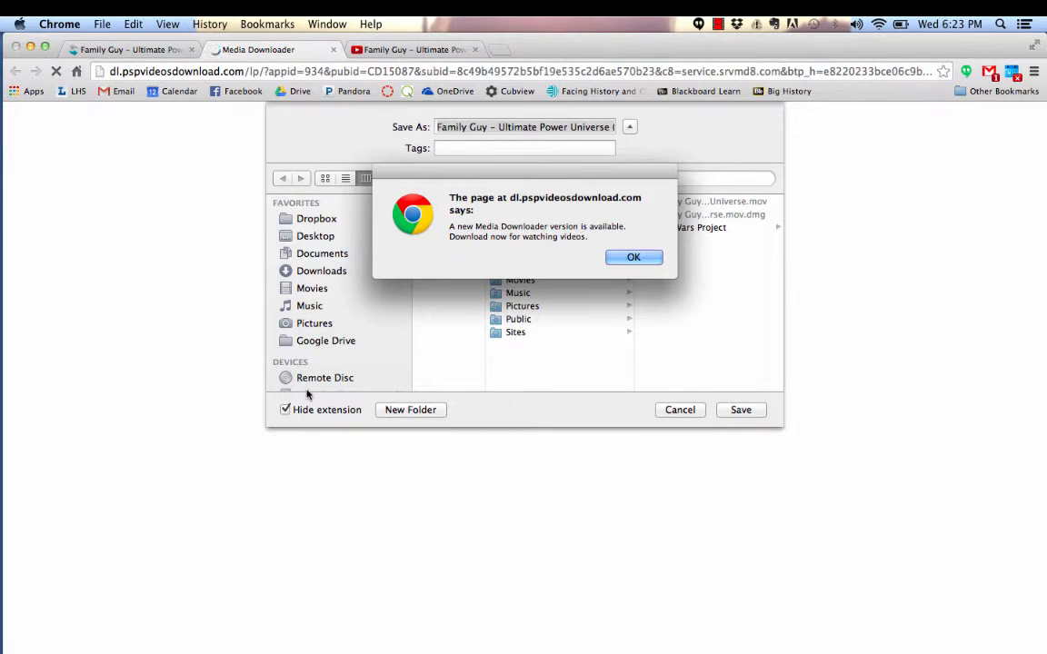
click(639, 259)
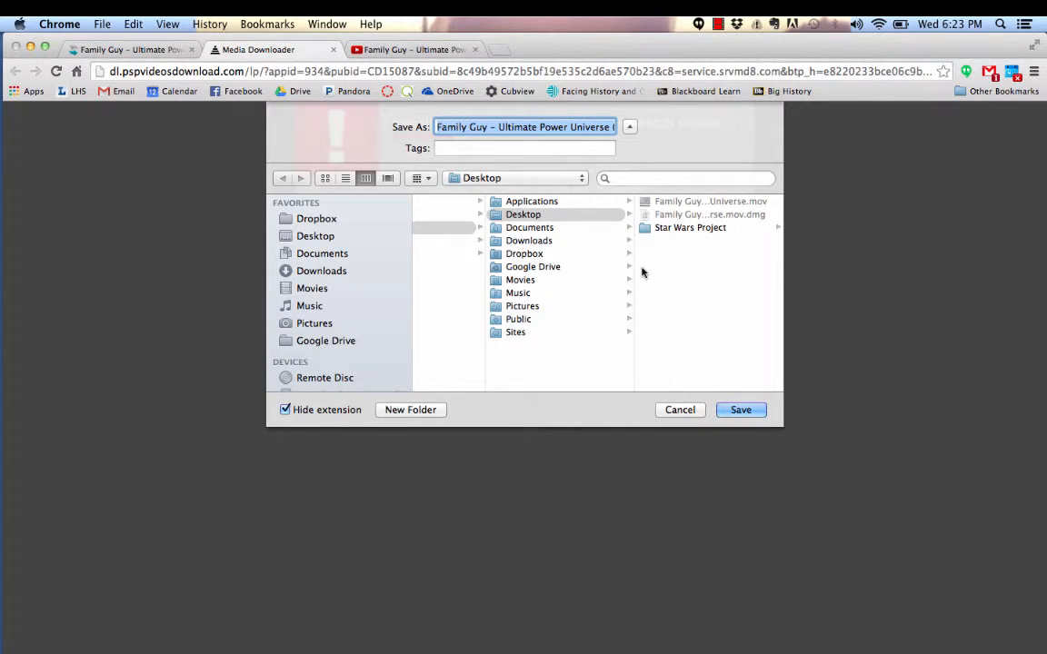
click(681, 410)
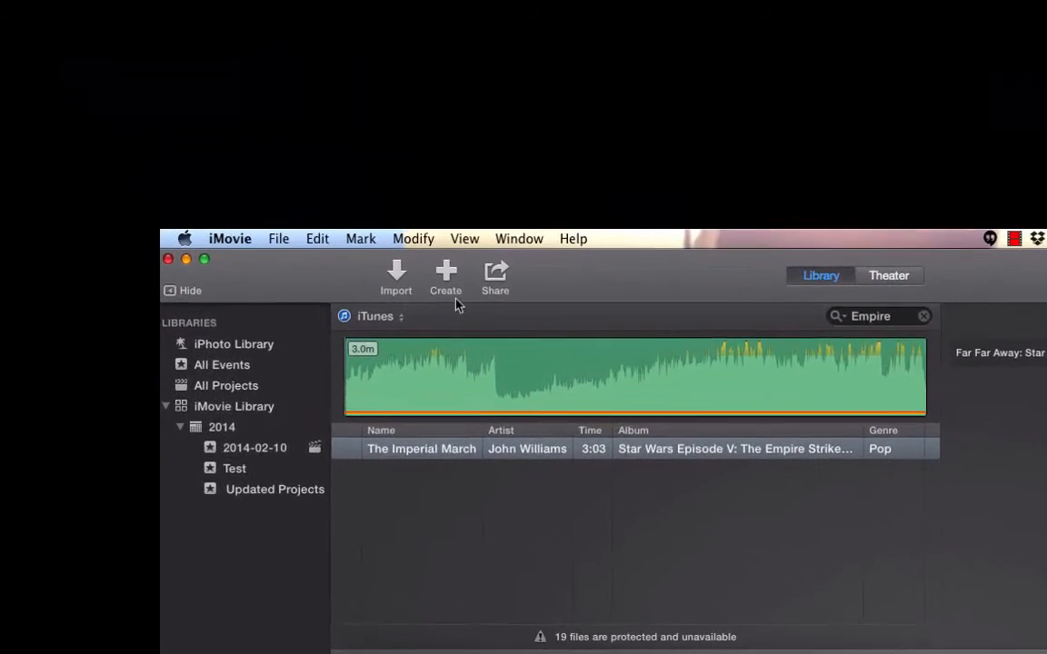
- In iMovie, export the movie as an HD 720P (1280 x 720) file named Star Wars on the Desktop
click(506, 285)
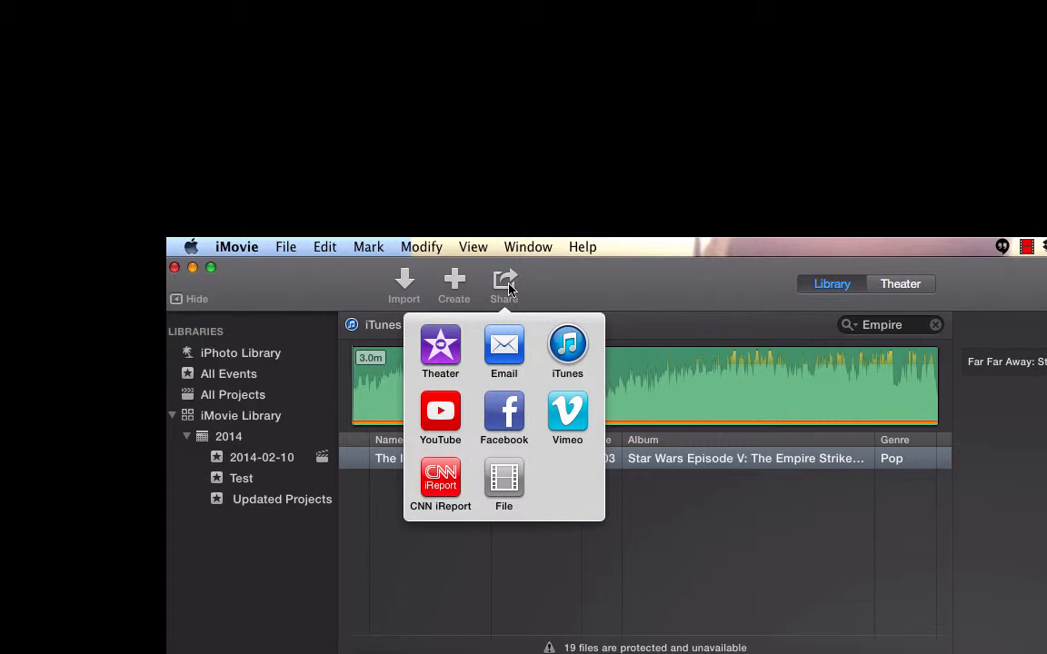
click(505, 480)
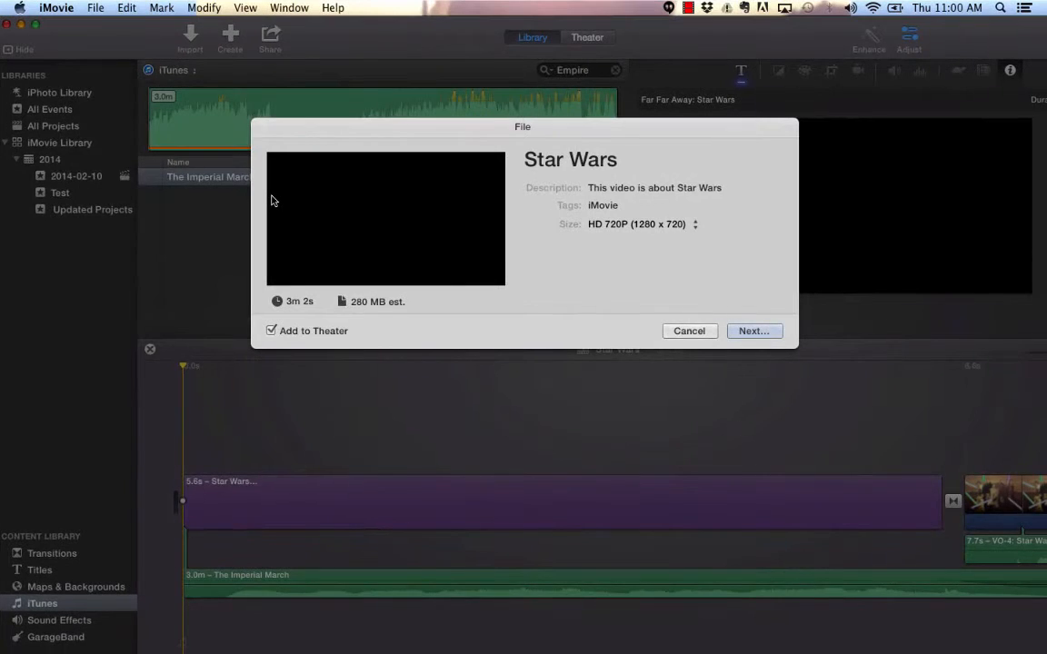
click(754, 330)
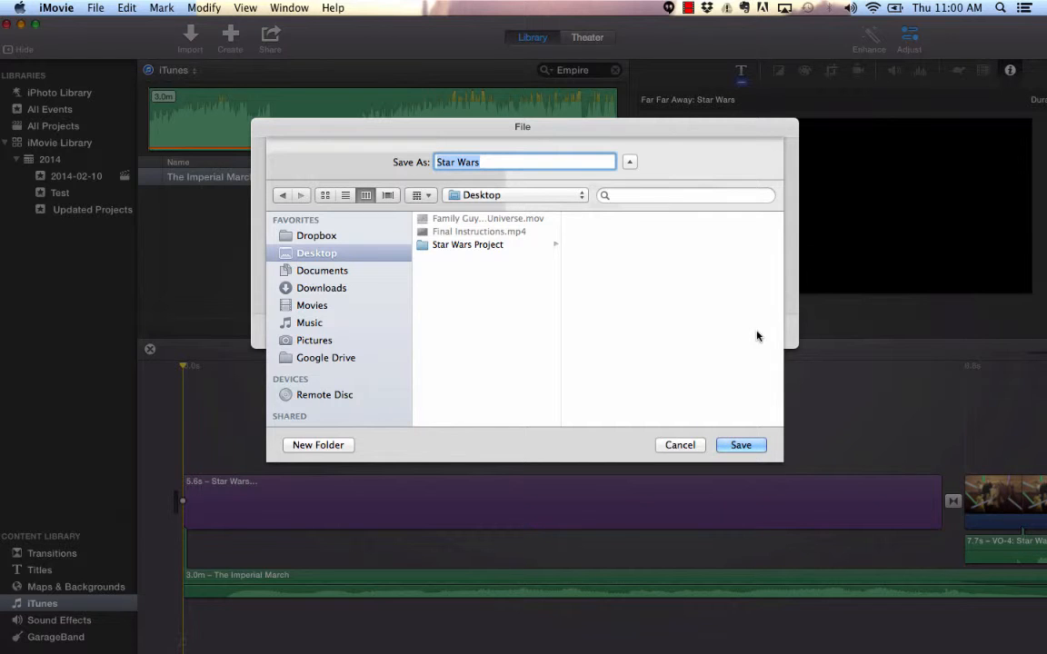
click(740, 445)
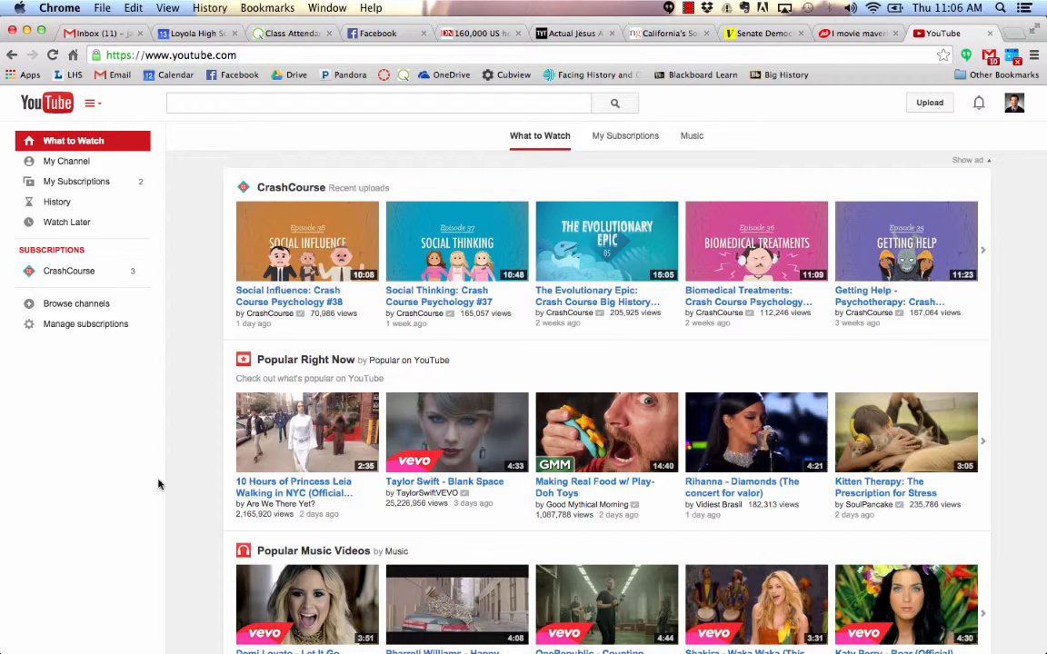
- On YouTube in Chrome, start a public upload of Star Wars.mp4 from the Desktop
click(929, 104)
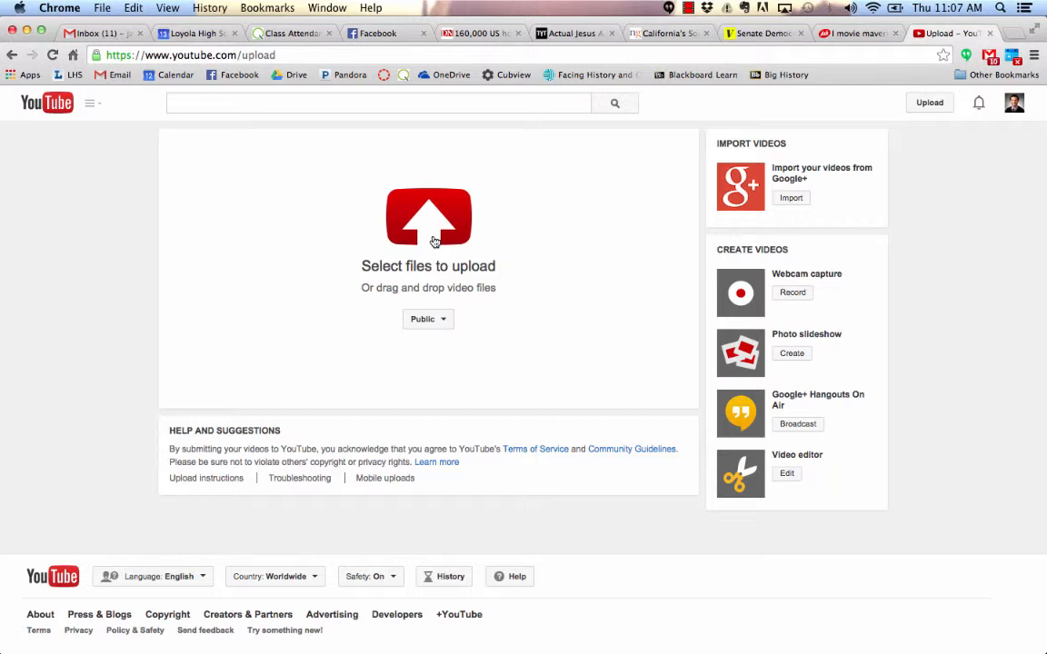
click(434, 240)
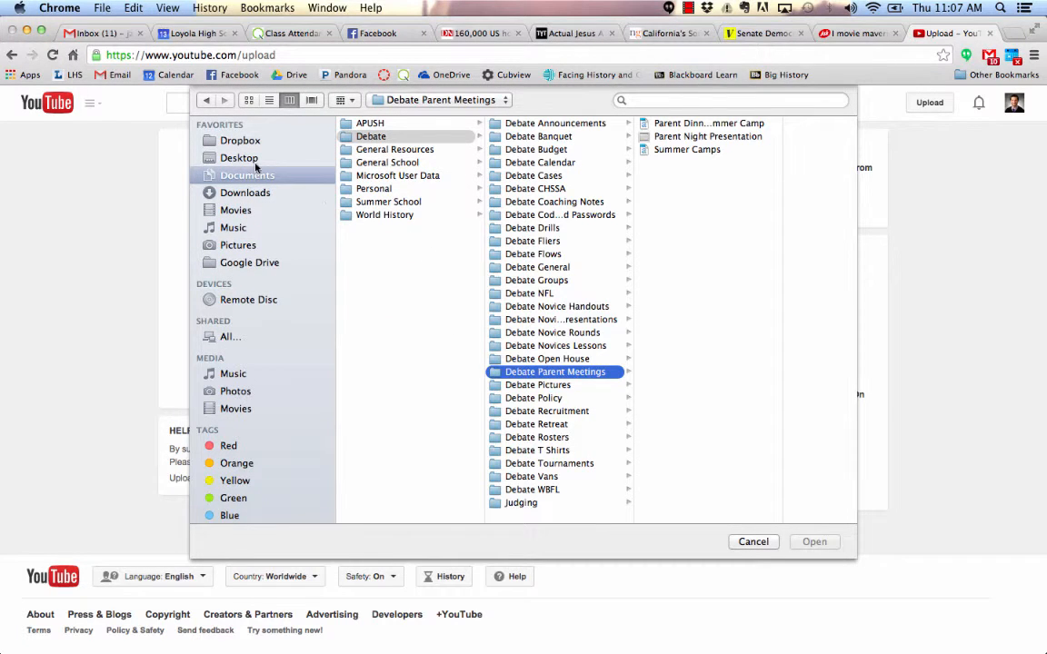
click(238, 158)
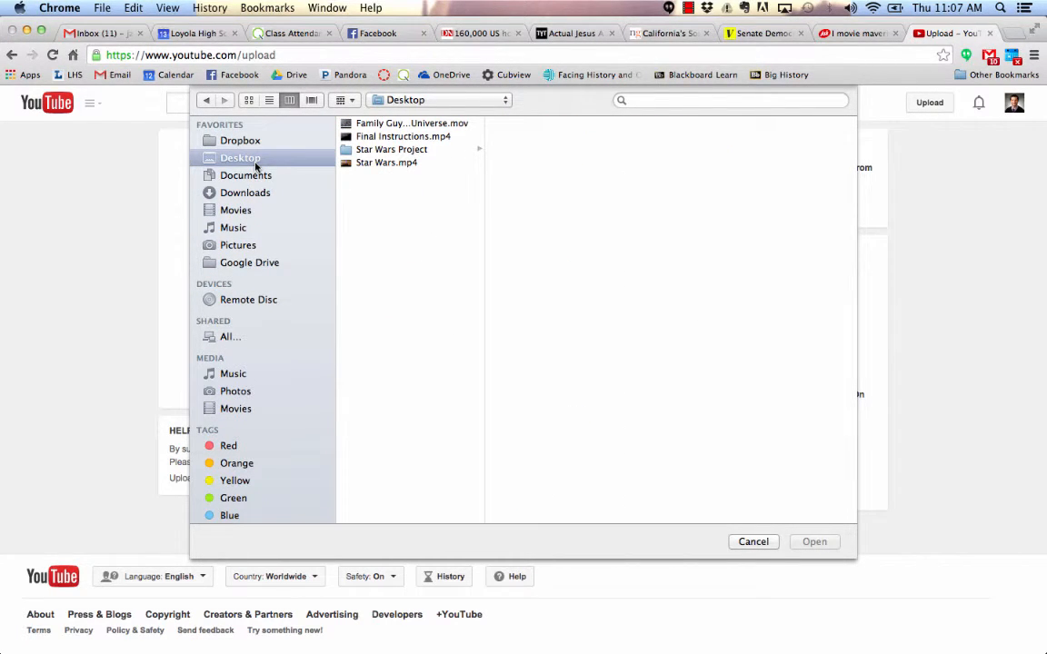
click(381, 162)
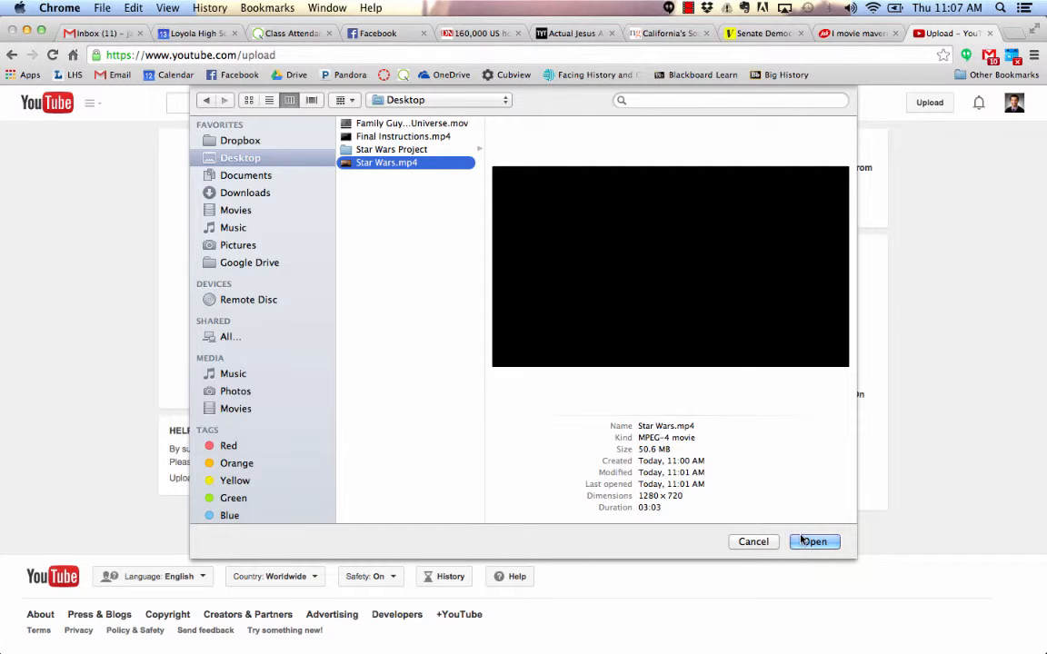
click(803, 542)
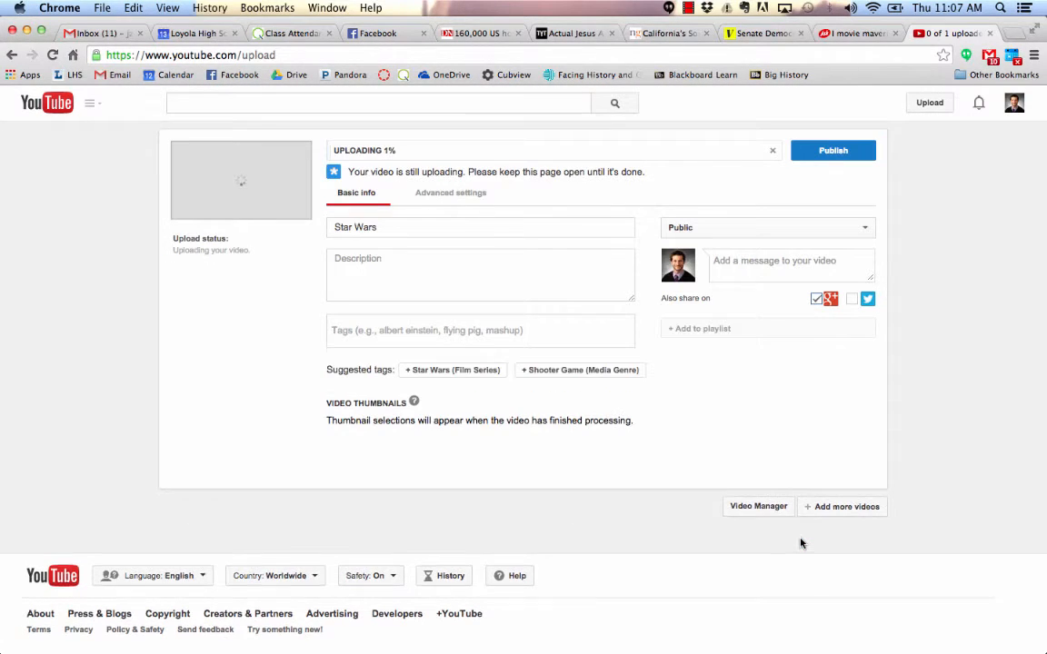